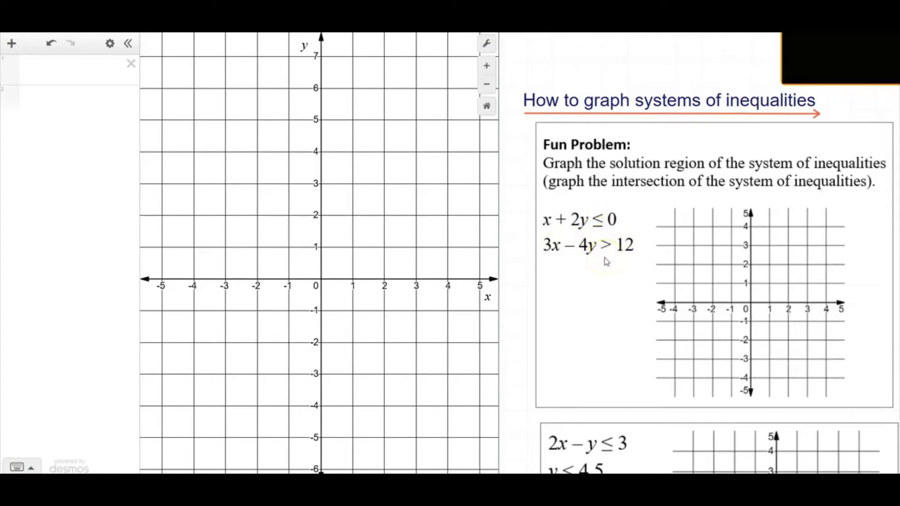
- Graph the lines x + 2y = 0 and 3x − 4y = 12 and read their crossing at (2.4, −1.2)
click(76, 76)
text(x + 2y = )
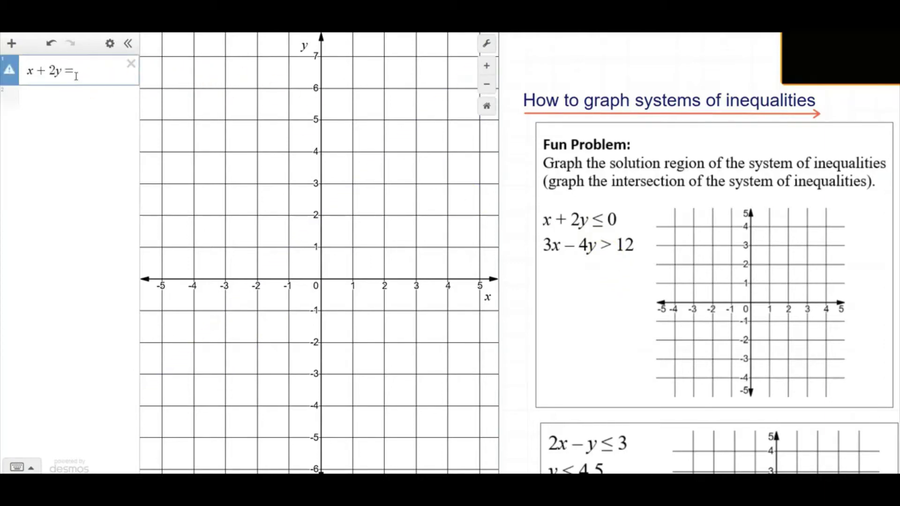
text(0)
key(Return)
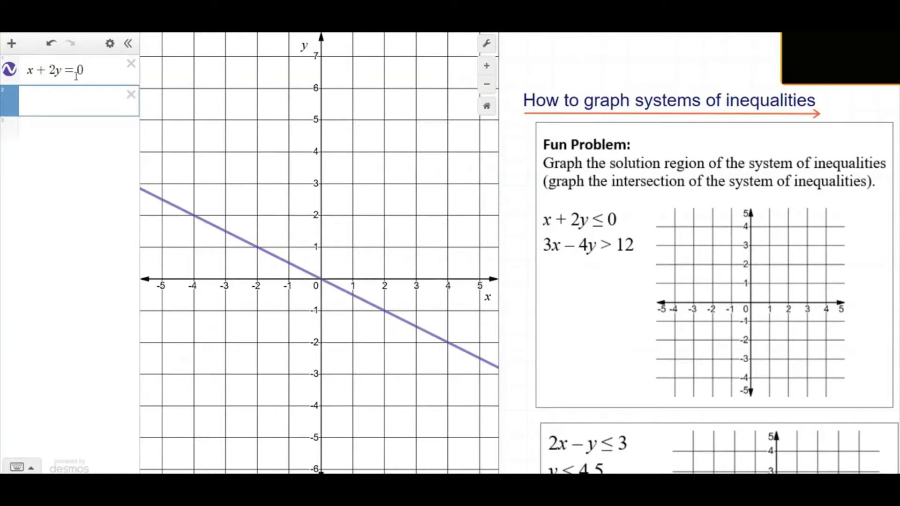
text(3)
text(x-4y)
text(=12)
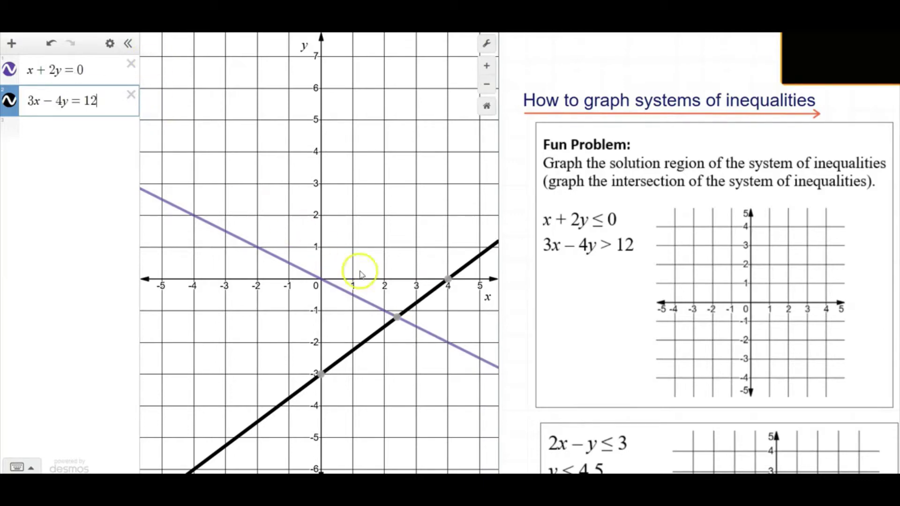
mouse_move(398, 320)
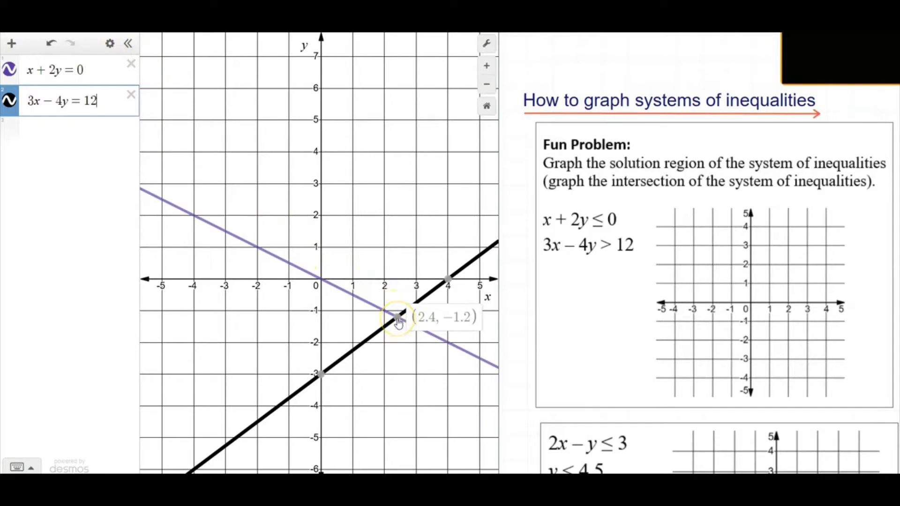
click(70, 138)
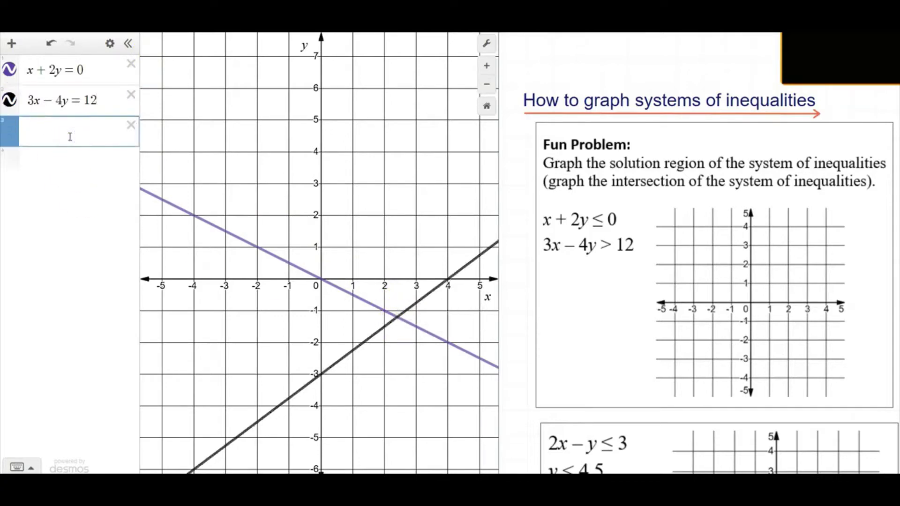
text((2.4,-1.)
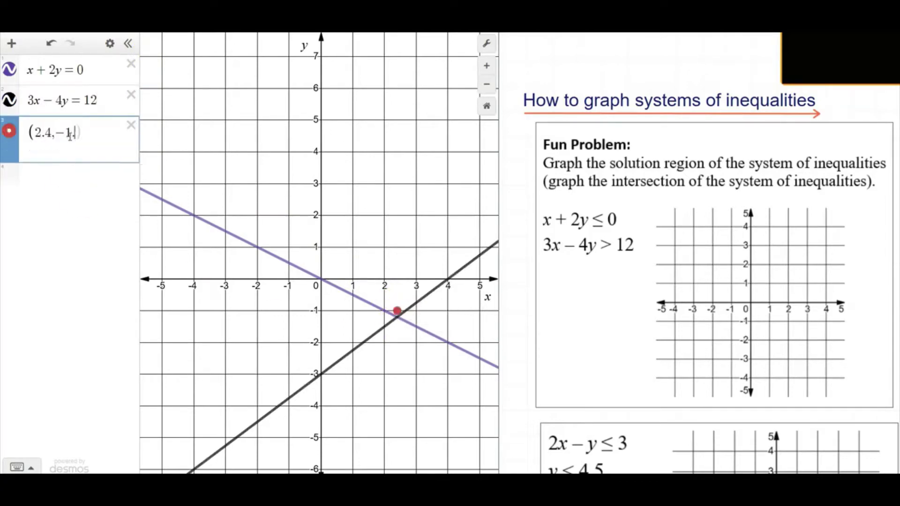
text(2)
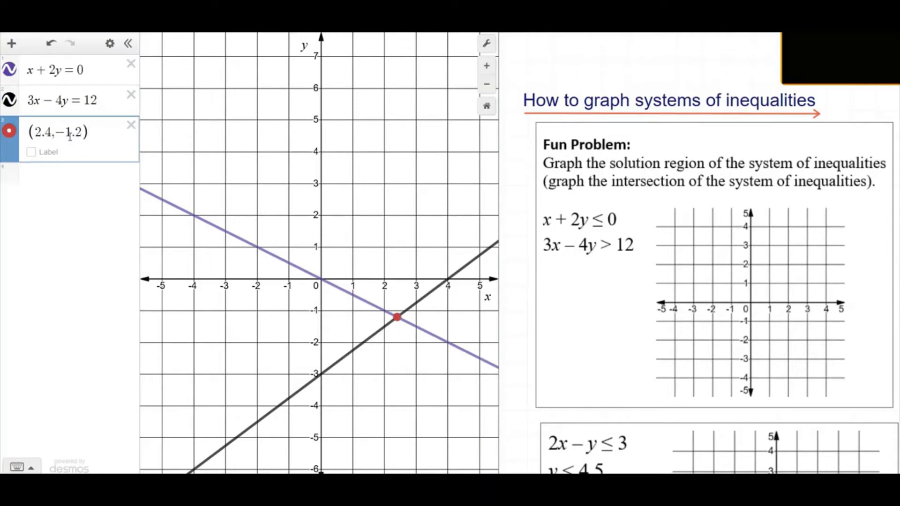
click(31, 153)
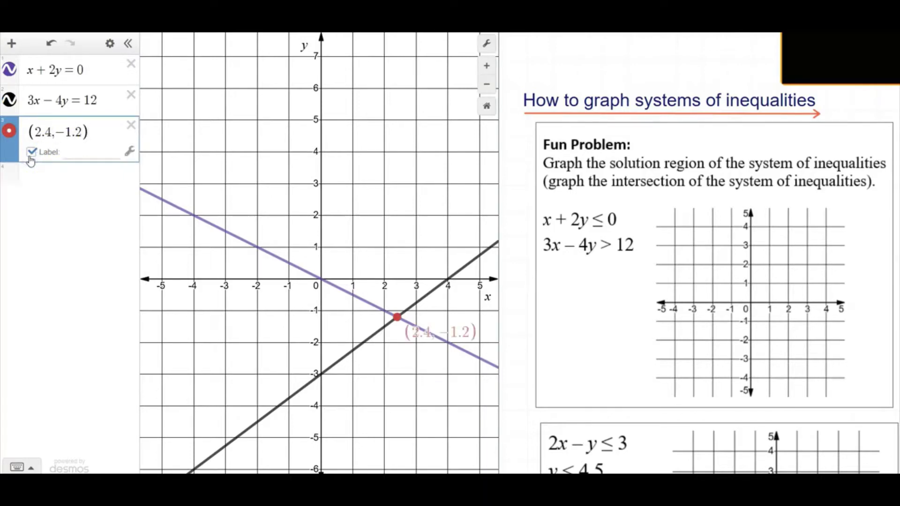
click(31, 153)
click(131, 126)
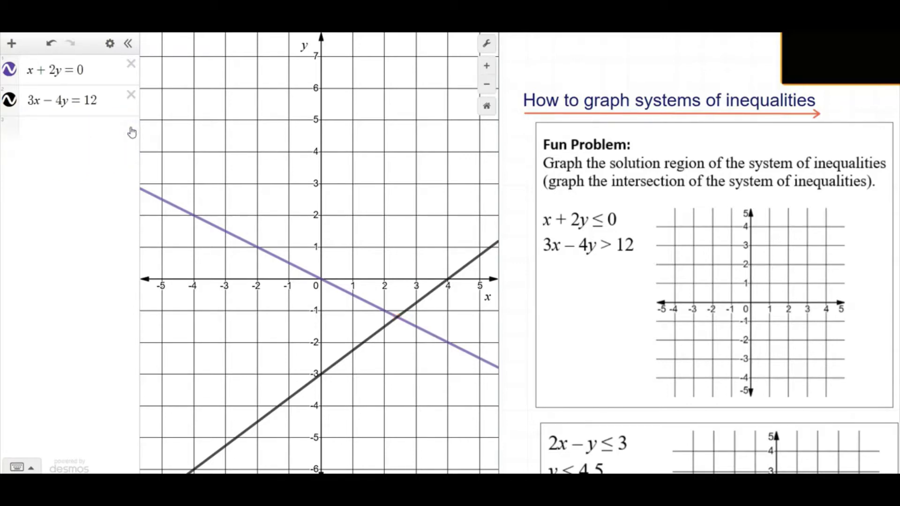
- Hide the 3x − 4y = 12 line
click(127, 138)
click(123, 141)
click(241, 214)
click(10, 111)
click(7, 104)
click(7, 104)
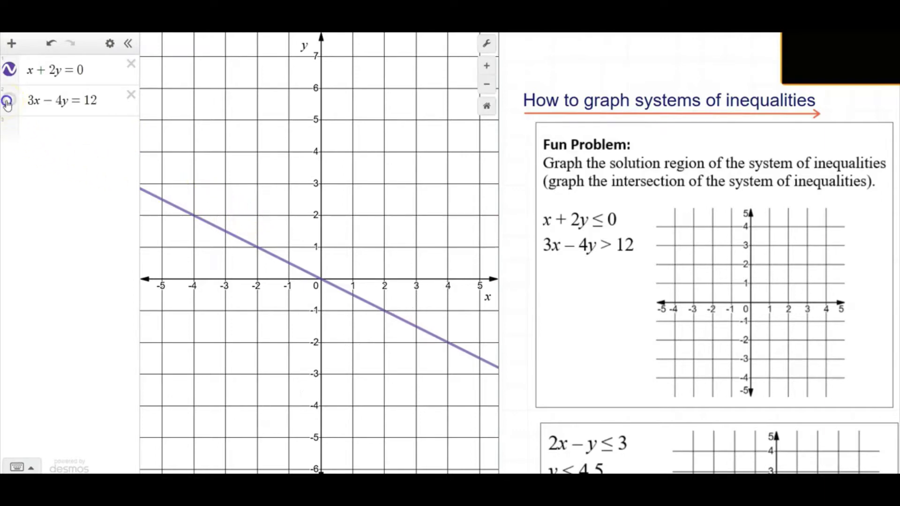
- Delete the 3x − 4y = 12 row and erase the x + 2y = 0 equation
click(65, 70)
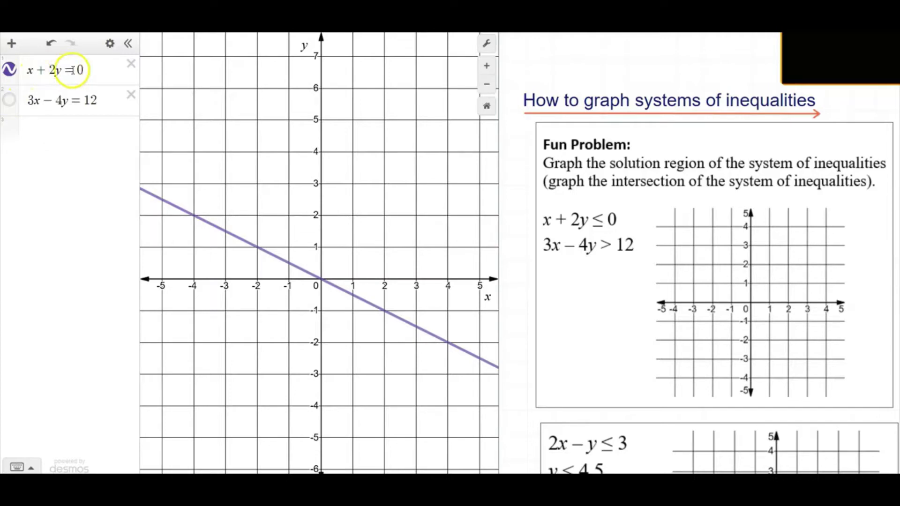
click(131, 95)
key(ctrl+a)
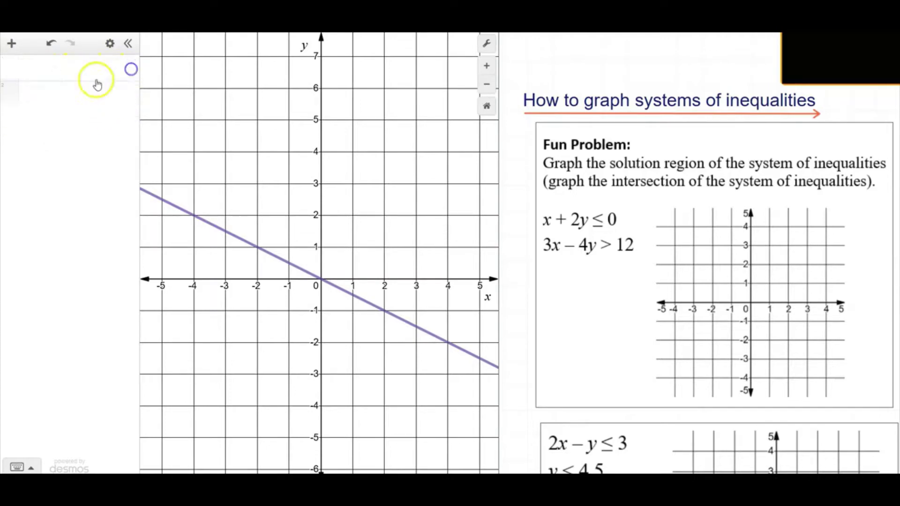
key(BackSpace)
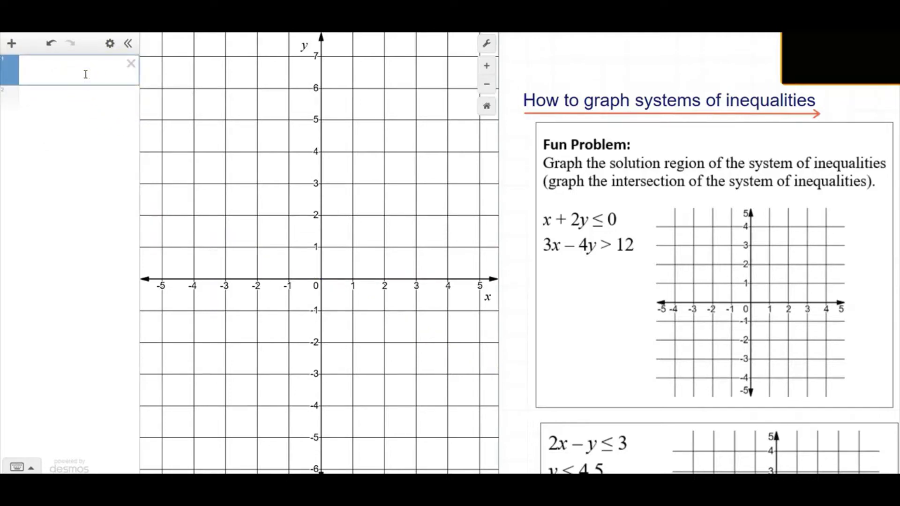
- Enter x + 2y ≤ 0, hide its shading, and type 3x − 4y > 12 in a second row
text(x+2y<=0)
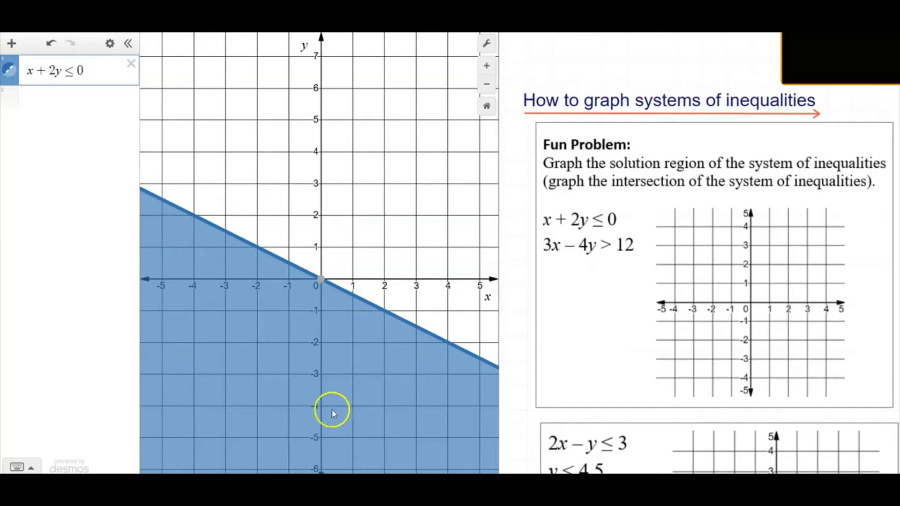
click(36, 94)
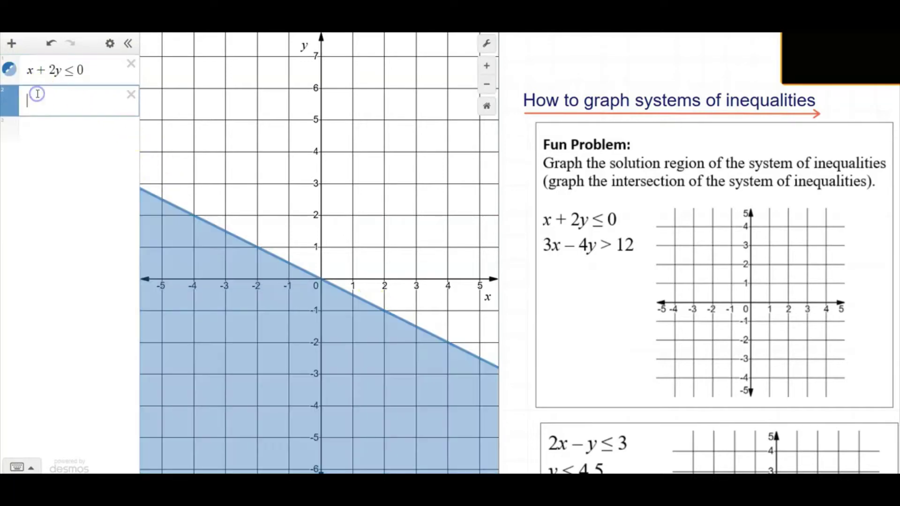
click(10, 71)
click(41, 92)
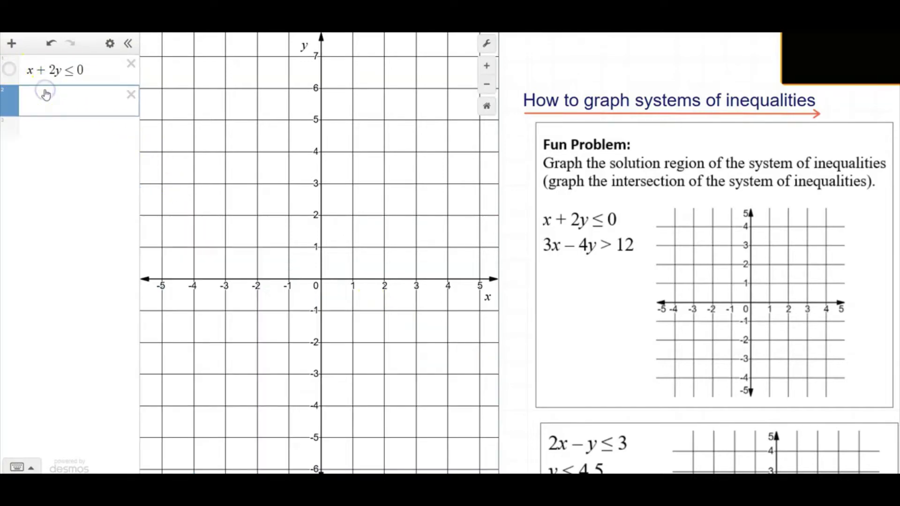
text(3x - )
text(4y > 12)
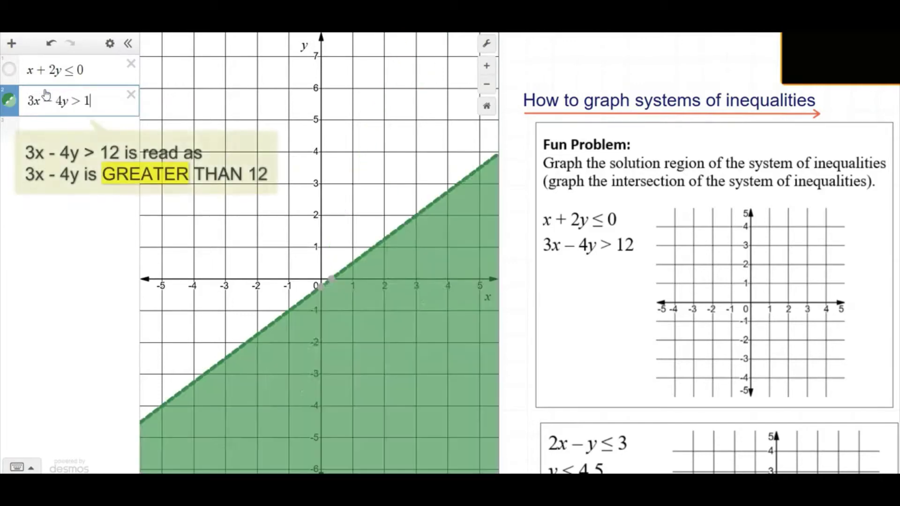
- Turn the blue x + 2y ≤ 0 shading back on beside the green 3x − 4y > 12 region
click(80, 117)
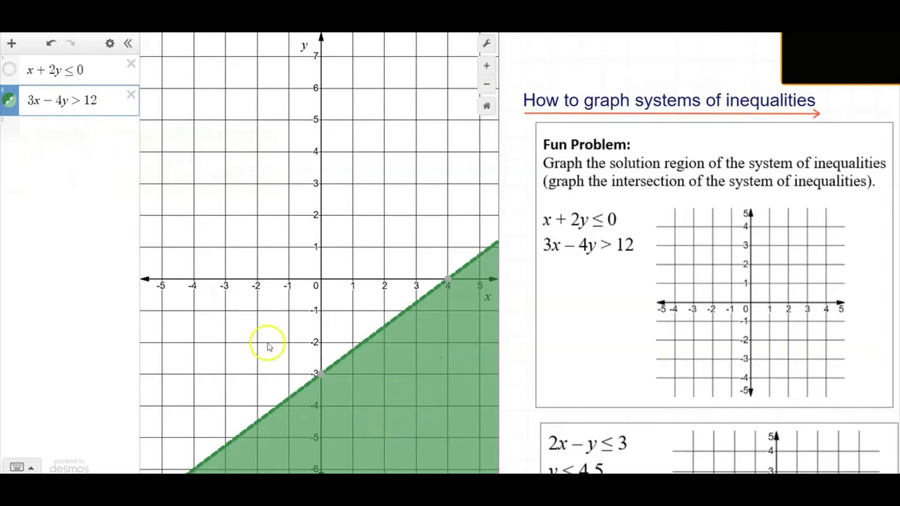
click(9, 74)
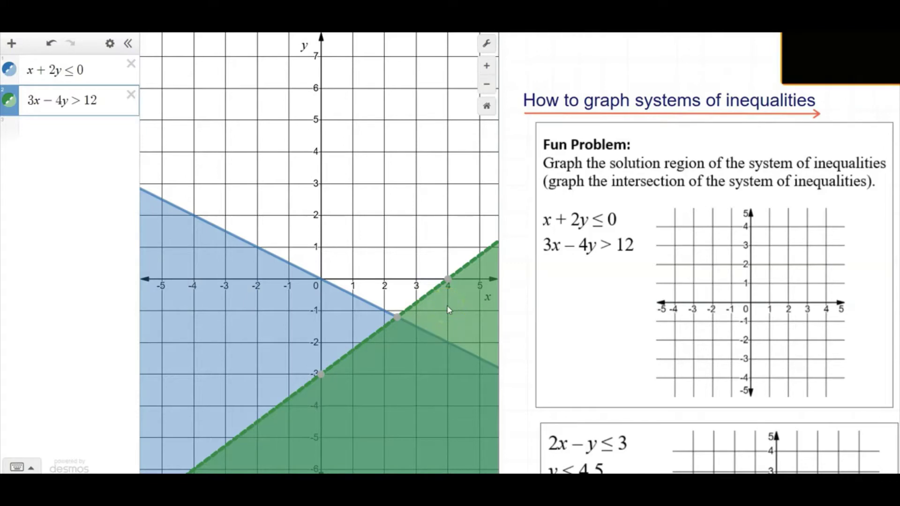
- Add x + 2y < 0 {3x − 4y > 12} as a third row and show only its overlap shading
click(67, 124)
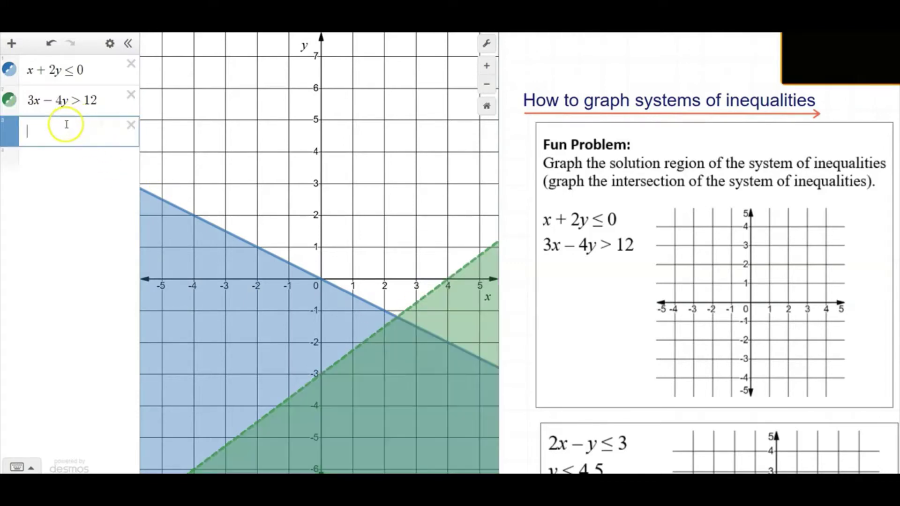
text(x+2y)
text(<)
text(0)
text({3)
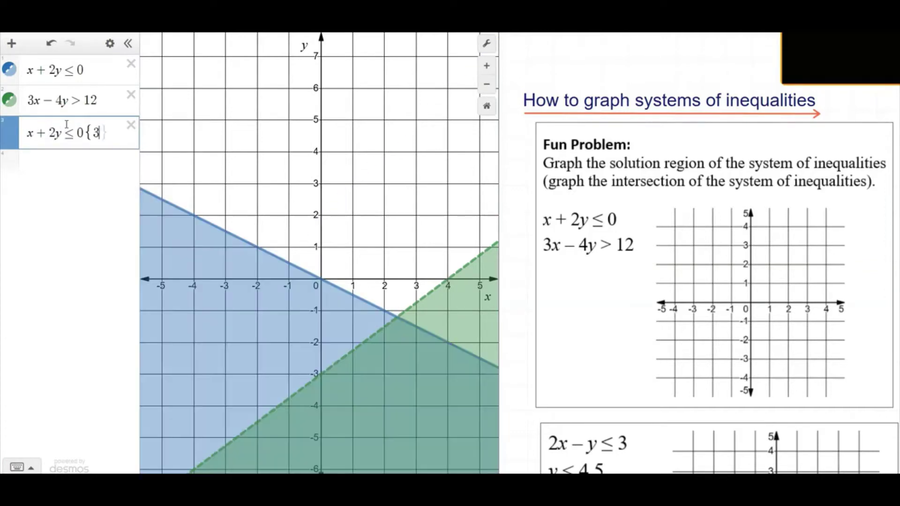
text(x-4y>12)
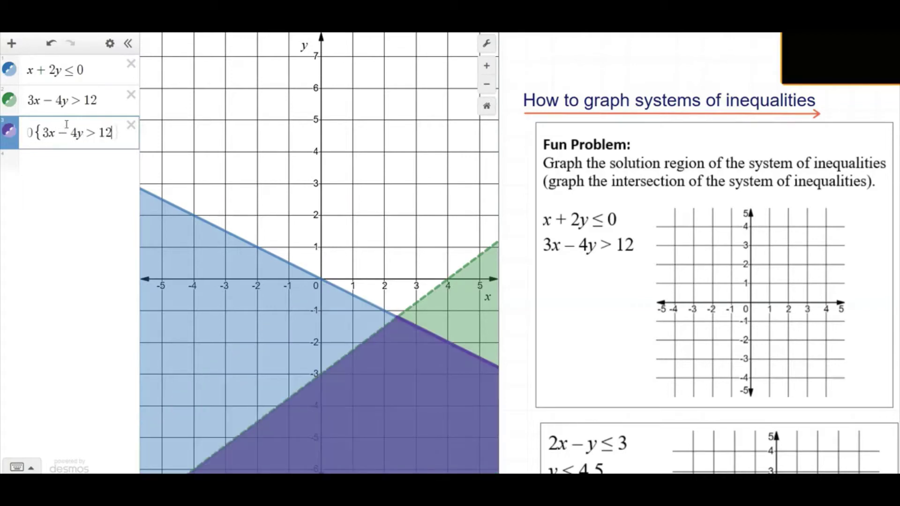
text(})
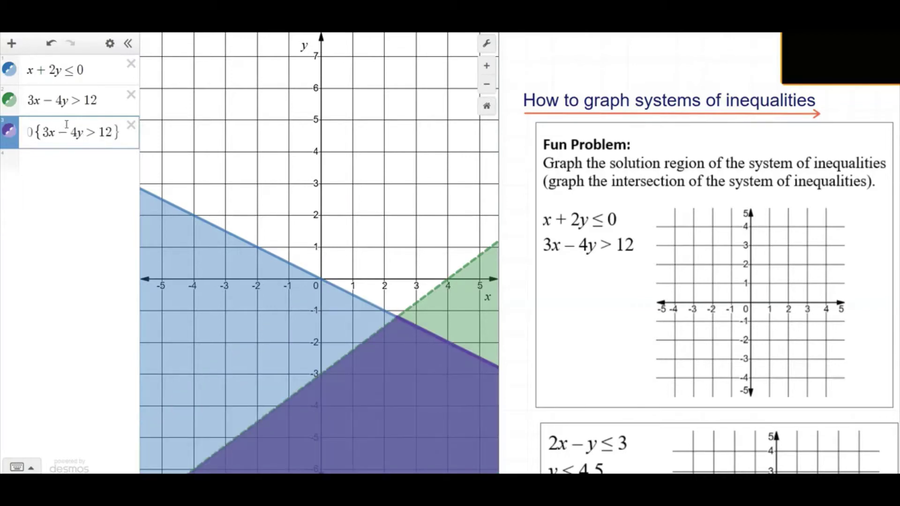
click(9, 131)
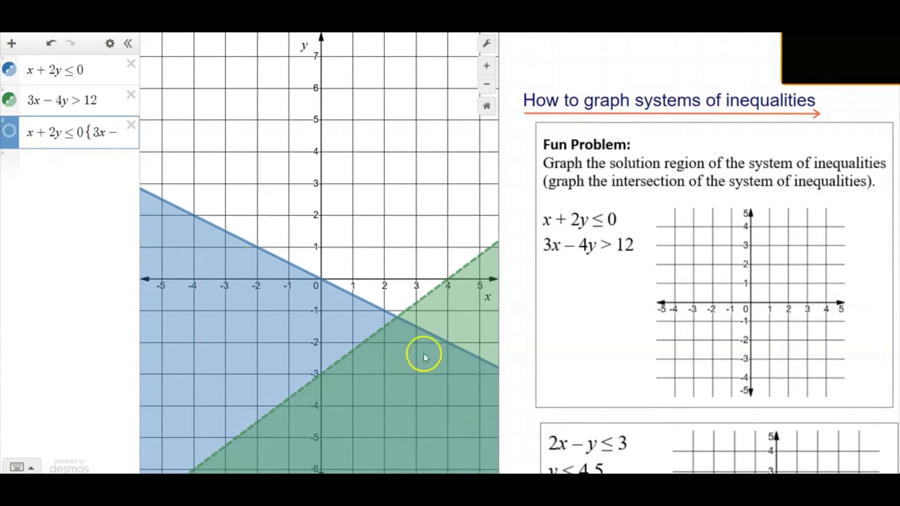
click(10, 131)
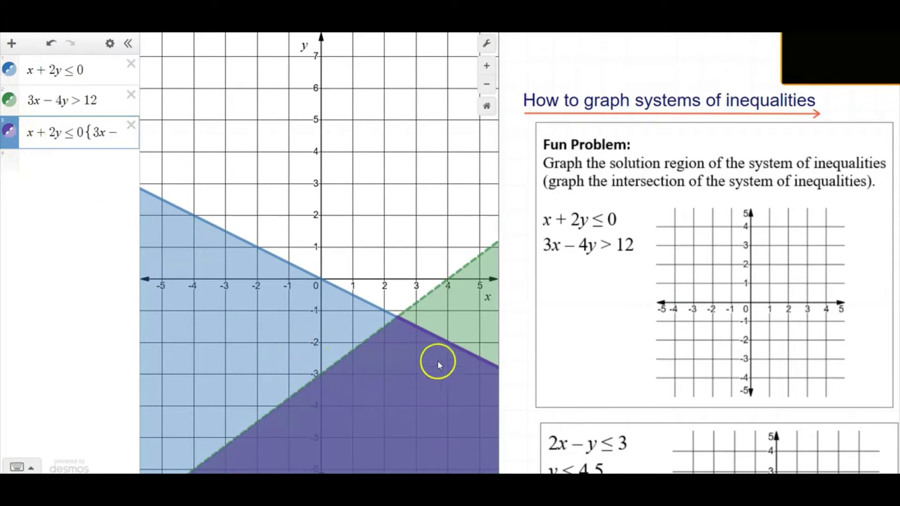
click(9, 99)
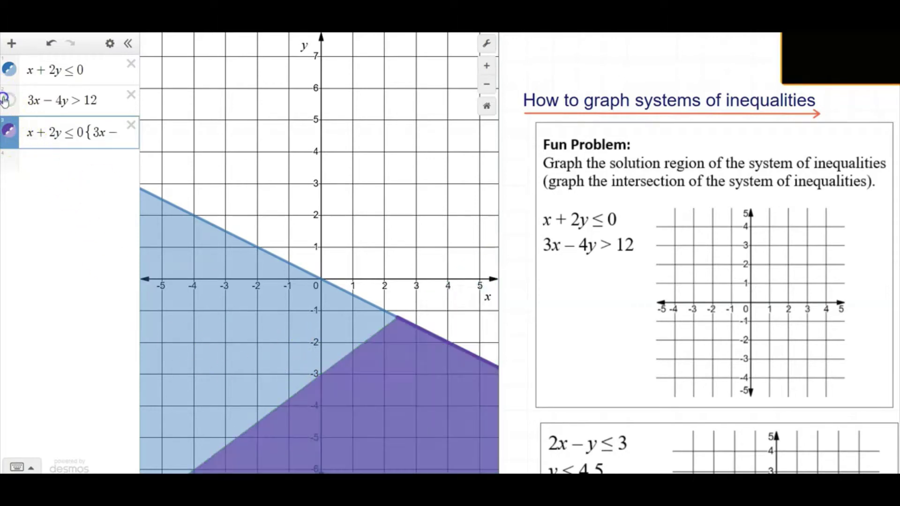
click(9, 71)
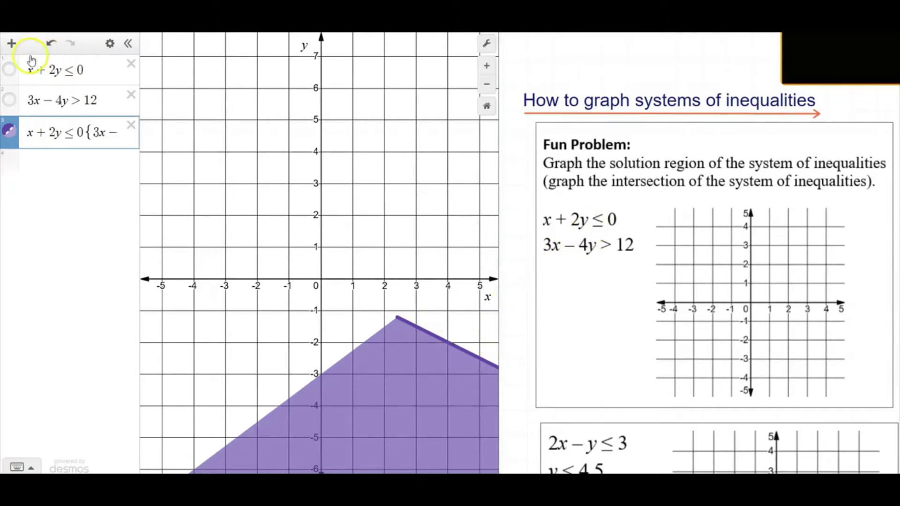
click(7, 71)
click(7, 70)
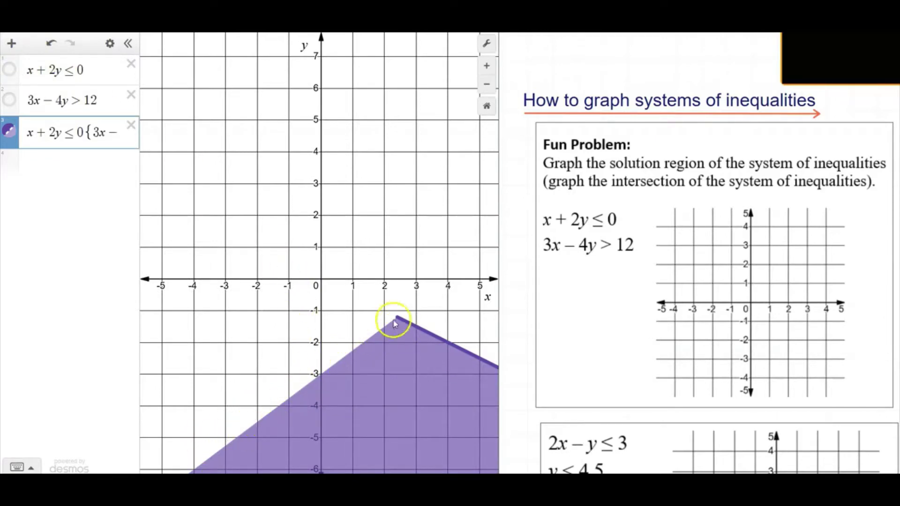
click(9, 99)
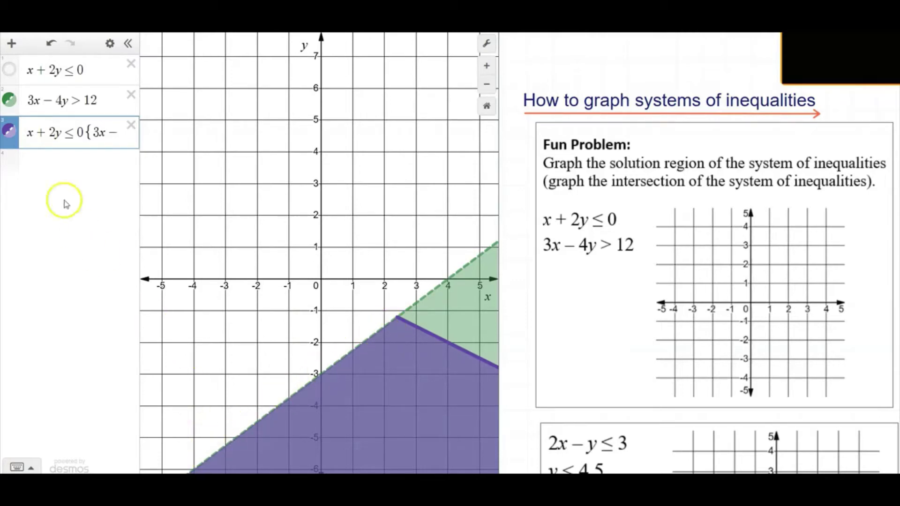
click(9, 99)
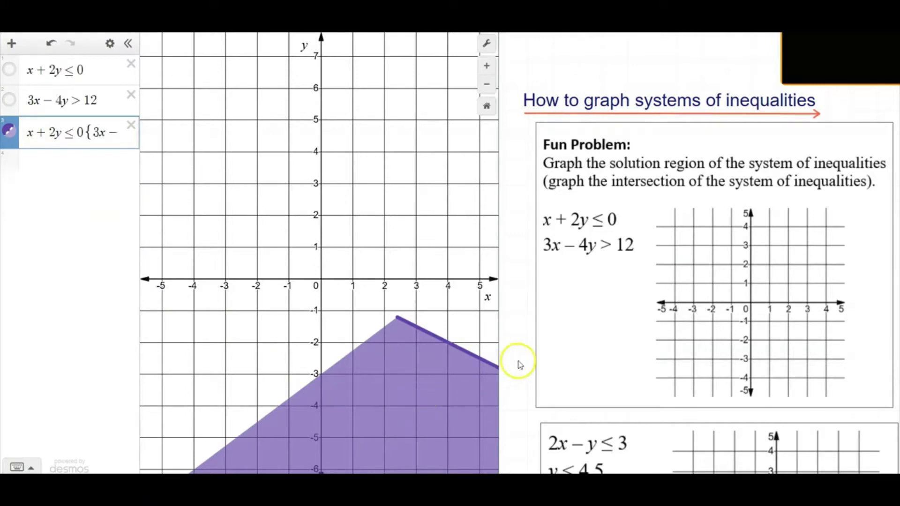
- Remove the restricted overlap row and the 3x − 4y > 12 row from the expression list
scroll(518, 289, down, 3)
scroll(519, 288, down, 3)
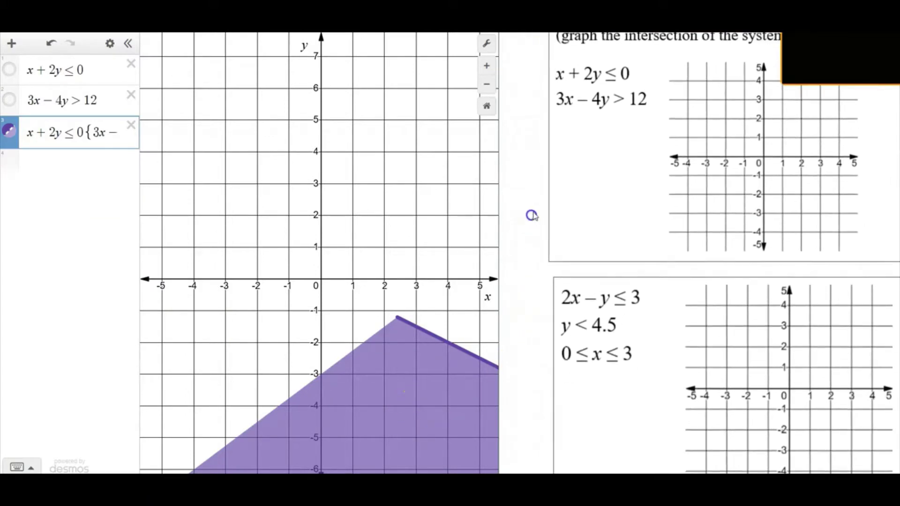
scroll(527, 225, down, 5)
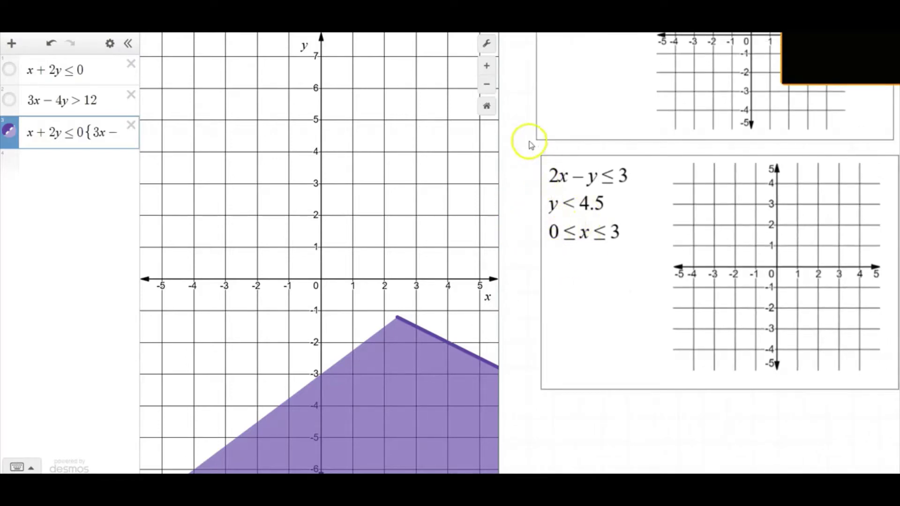
scroll(508, 136, up, 5)
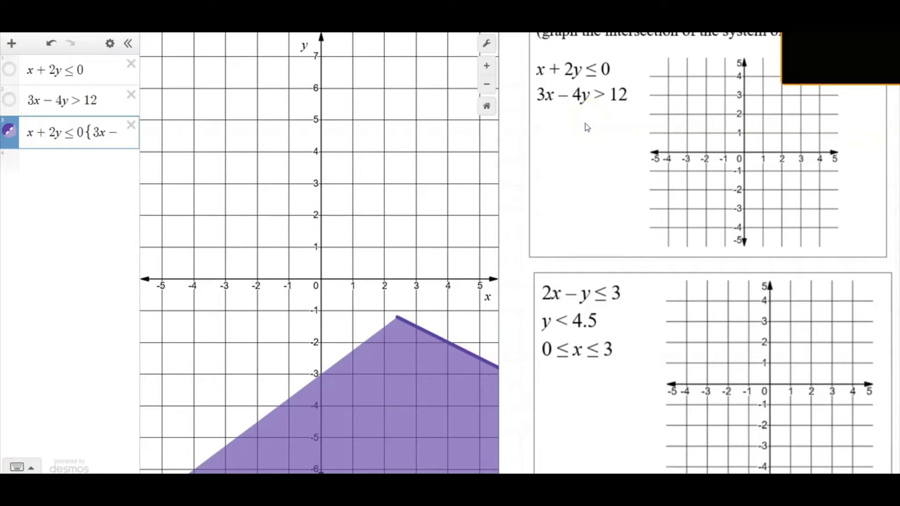
scroll(515, 300, down, 4)
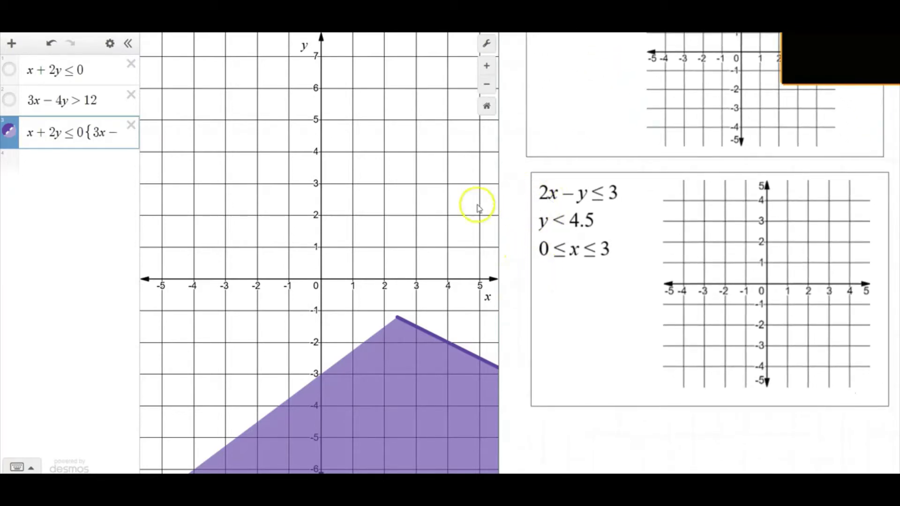
click(131, 125)
click(131, 95)
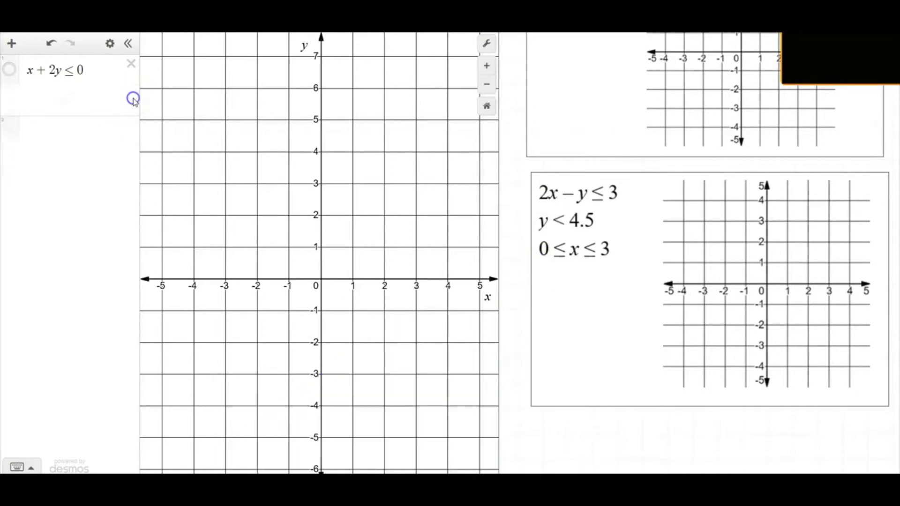
- Overwrite the first expression with 2x − y ≤ 3
click(81, 70)
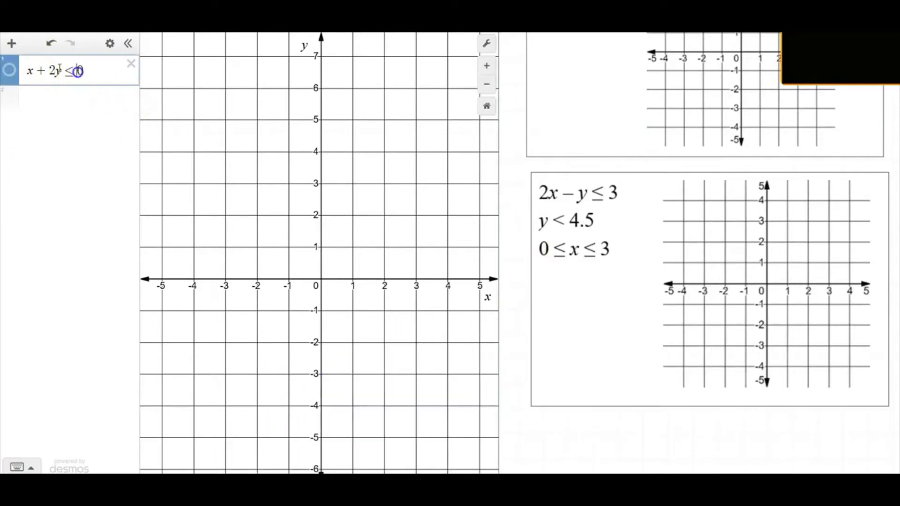
click(12, 70)
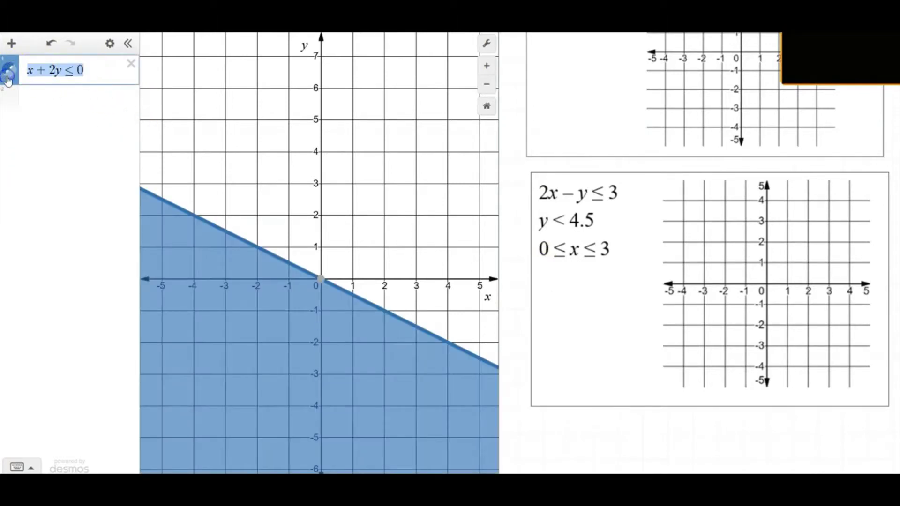
text(2x-)
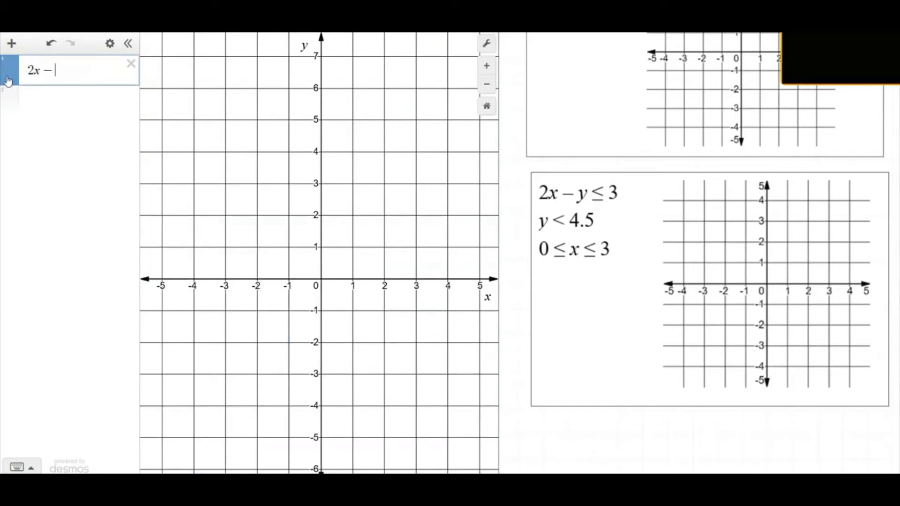
text(y<=3)
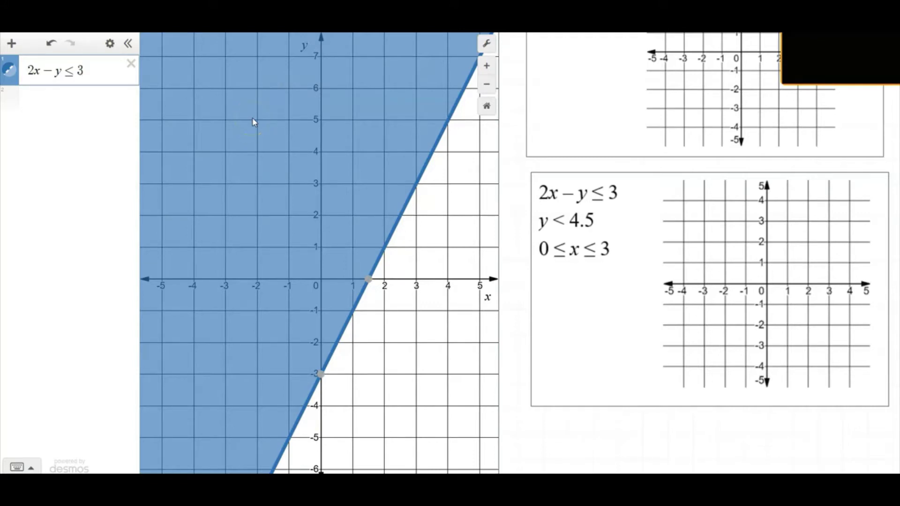
- Hide 2x − y ≤ 3 and enter y < 4.5 in a second row
click(42, 93)
click(13, 75)
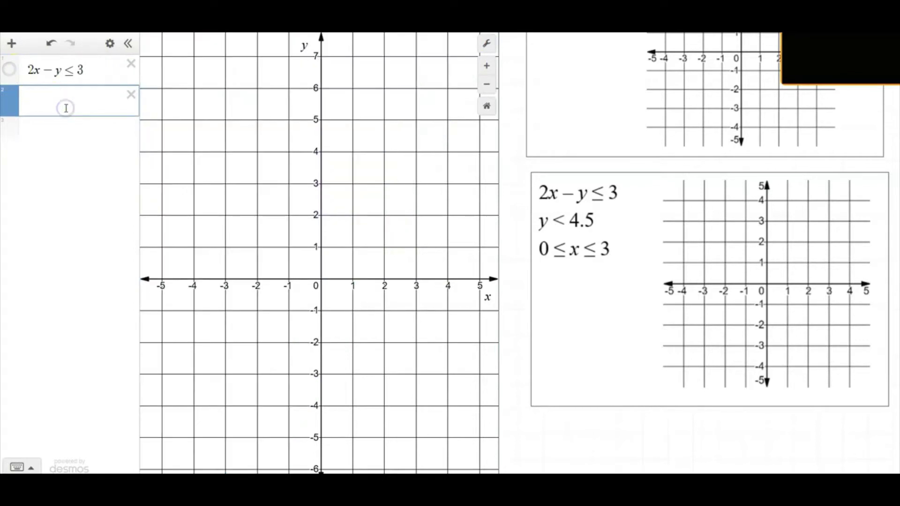
text(y < 4.5)
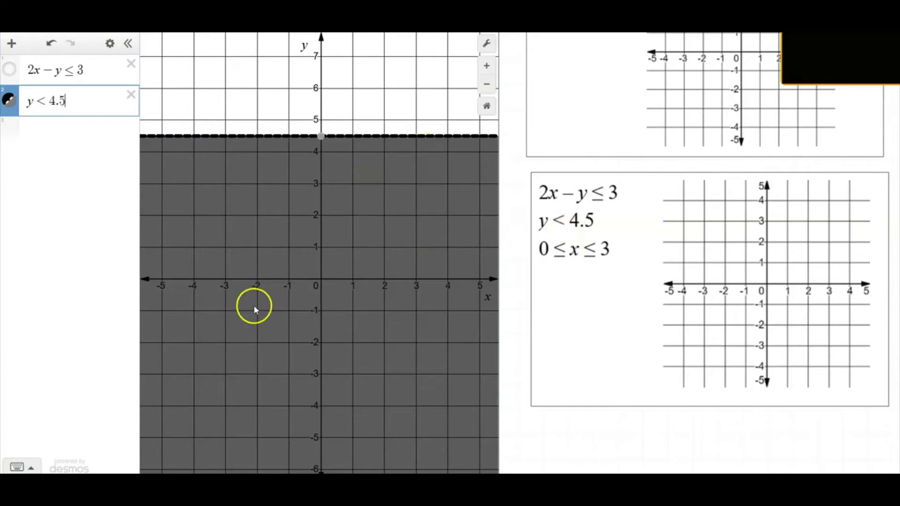
- Hide y < 4.5 and type 0 ≤ x ≤ 3 into a new third row
click(31, 136)
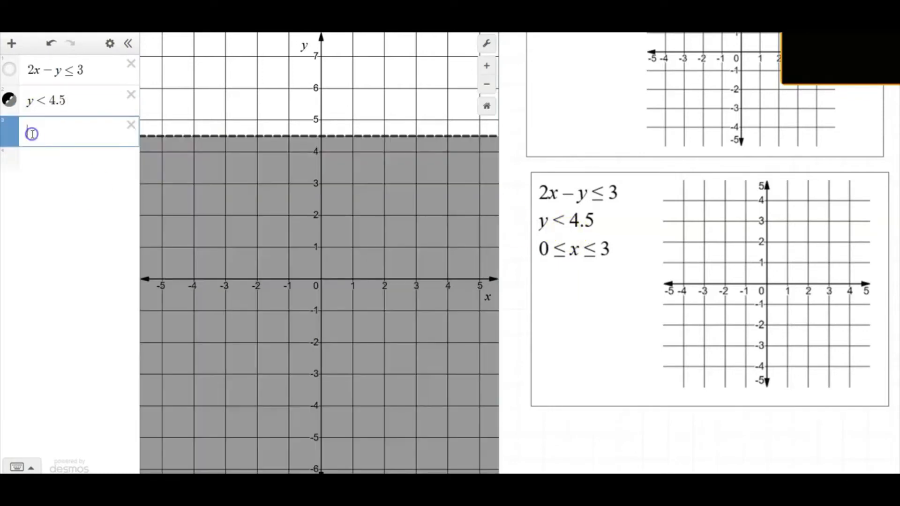
click(9, 99)
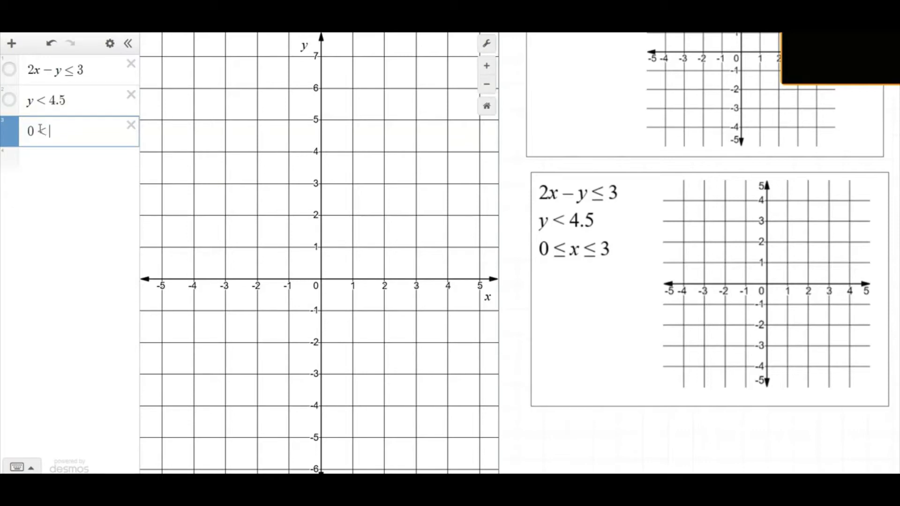
text(0<=x)
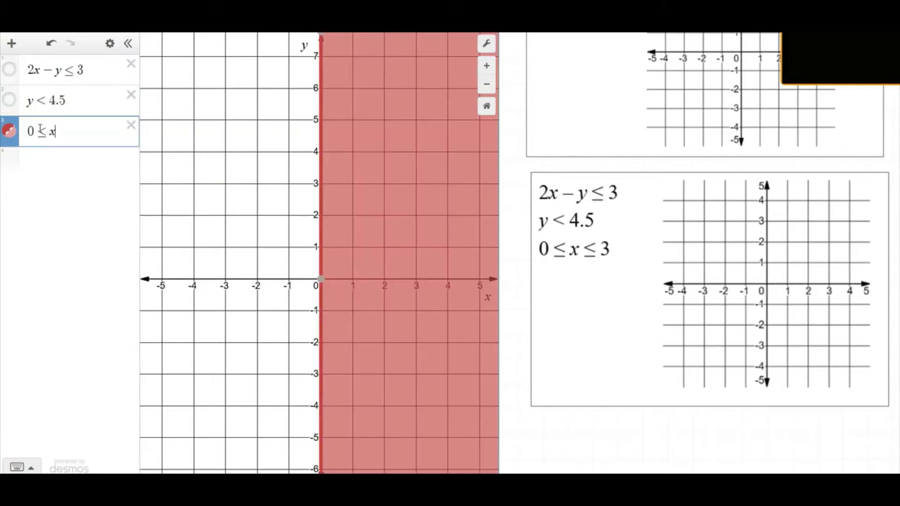
text(<=3)
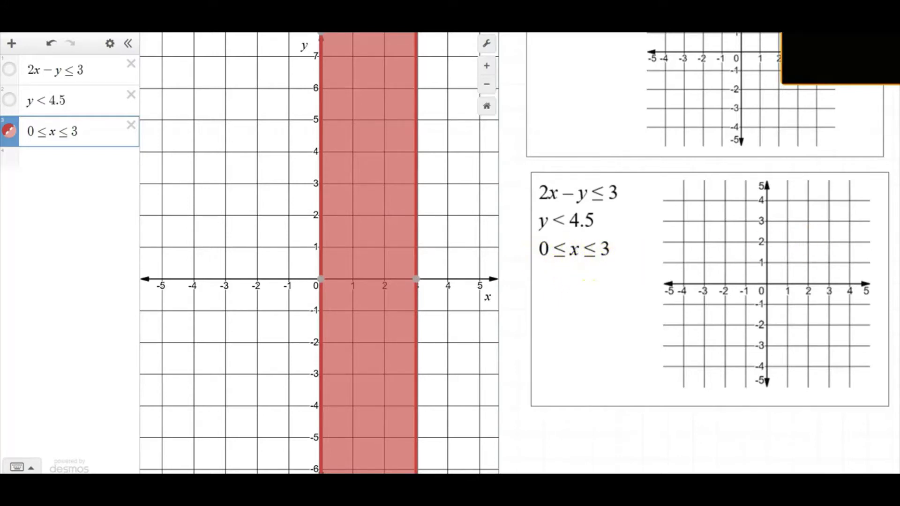
- Add a text note 'x >=0 and x <=3' below the second problem
click(542, 284)
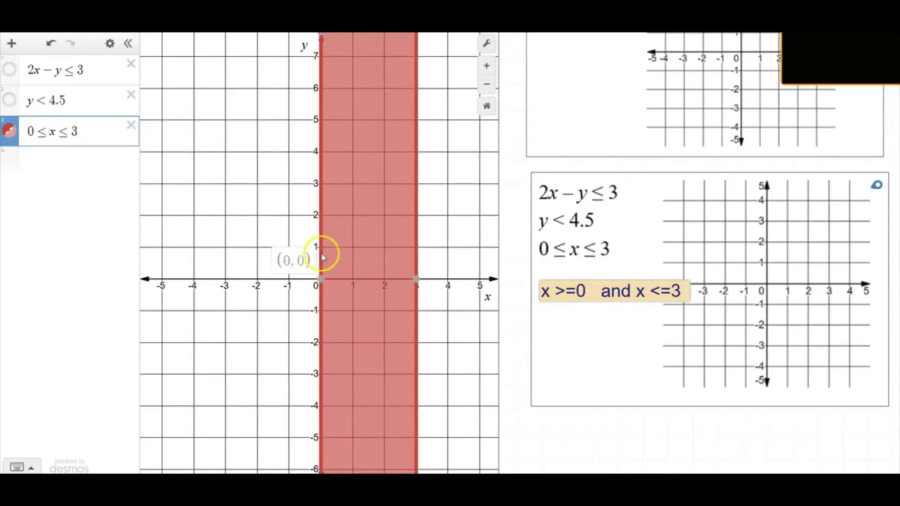
mouse_move(320, 281)
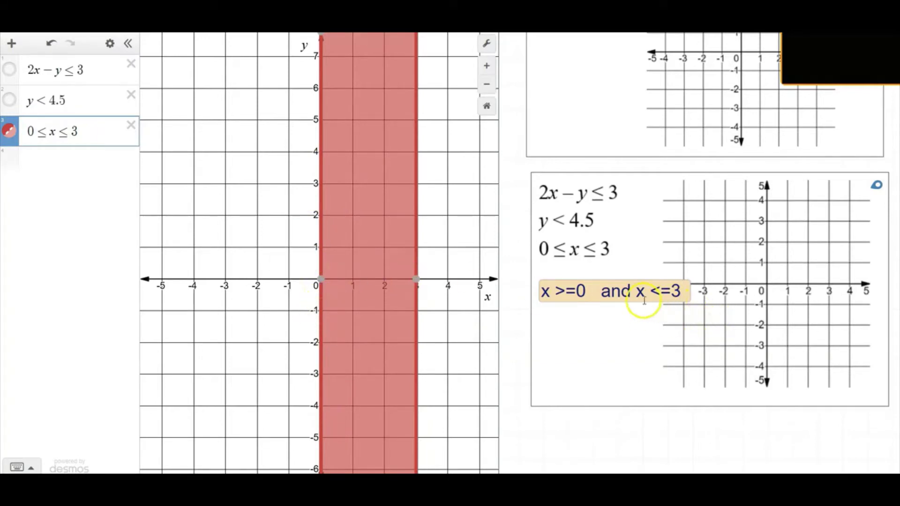
mouse_move(417, 283)
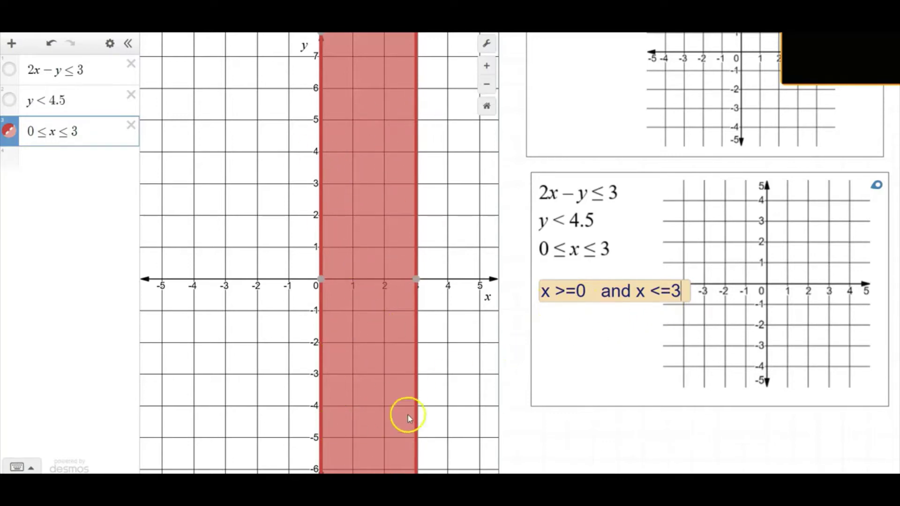
click(640, 344)
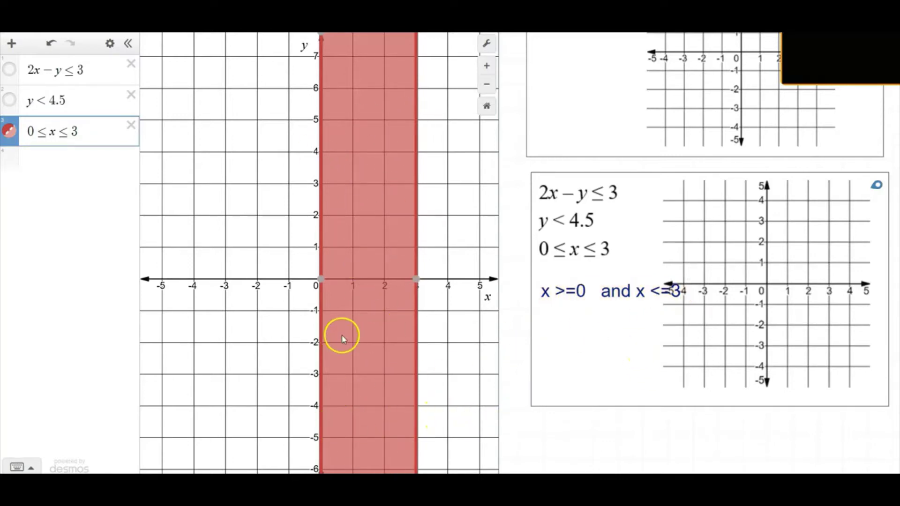
click(558, 287)
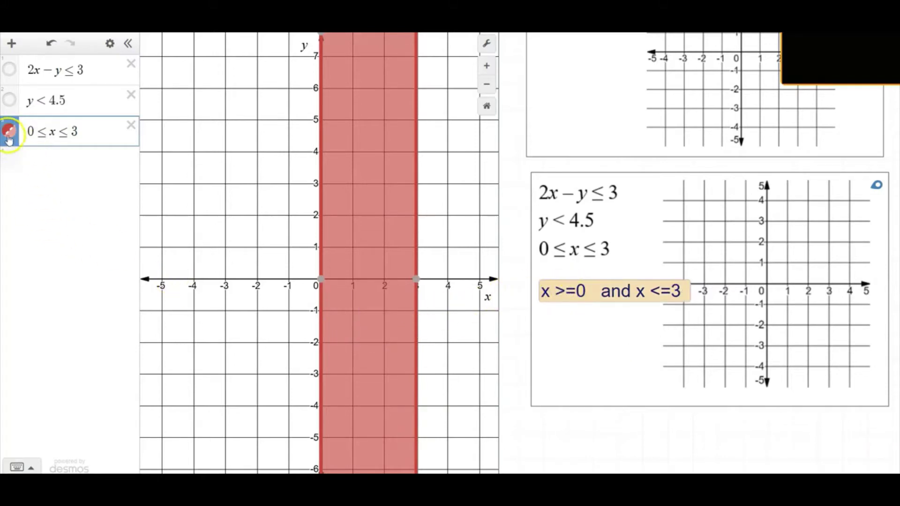
- Turn on shading for 2x − y ≤ 3, y < 4.5 and 0 ≤ x ≤ 3, then add a blank fourth row
click(44, 197)
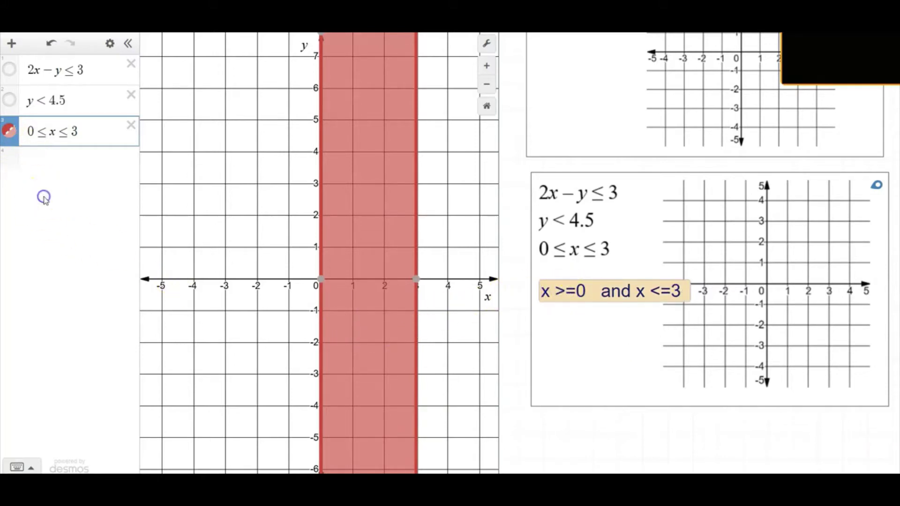
click(10, 135)
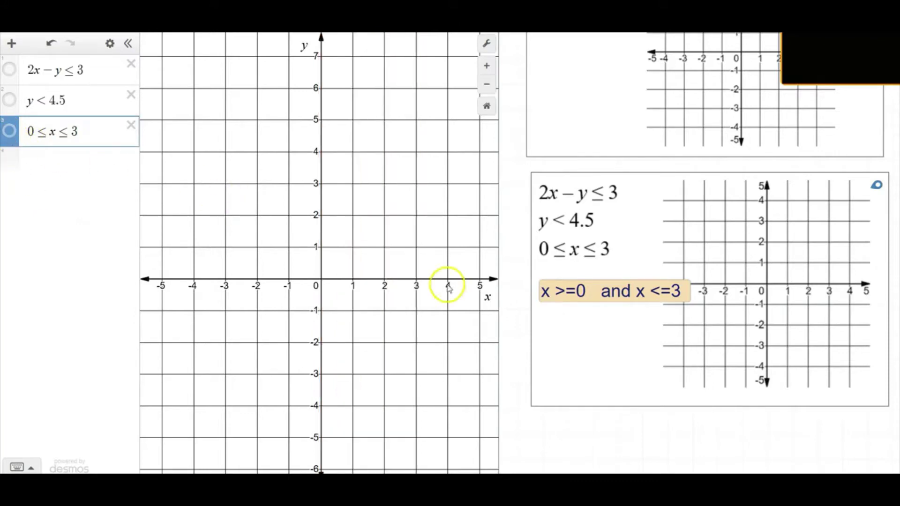
click(623, 430)
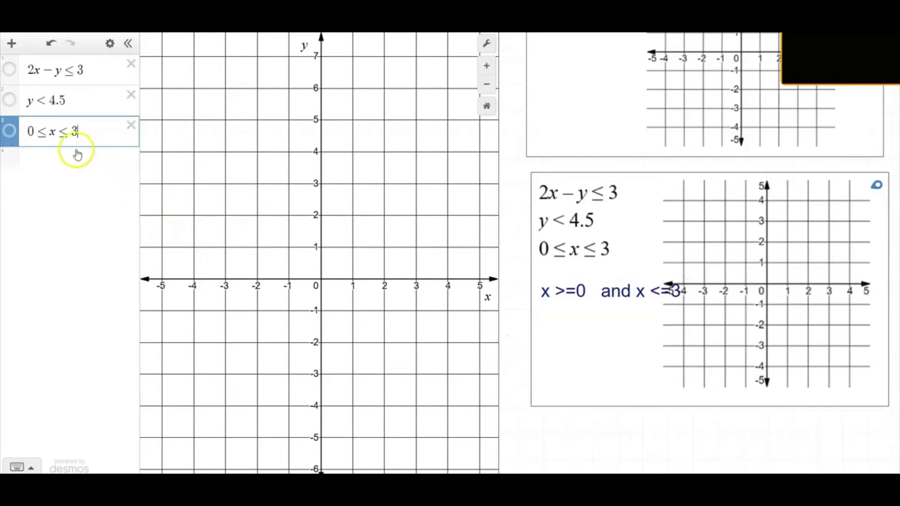
click(9, 71)
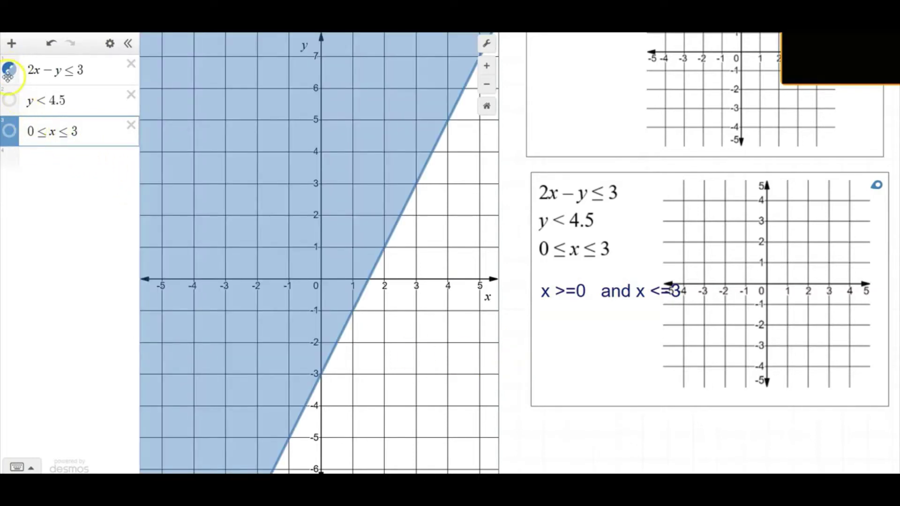
click(10, 102)
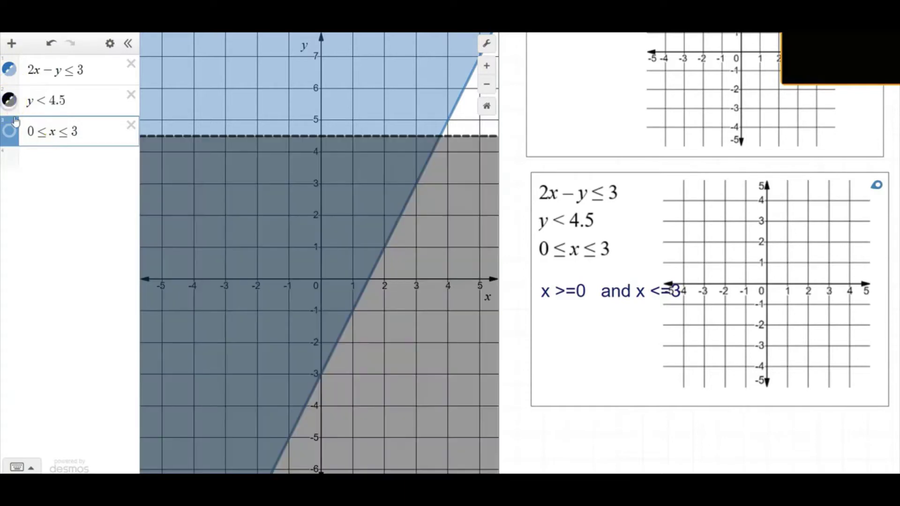
click(15, 133)
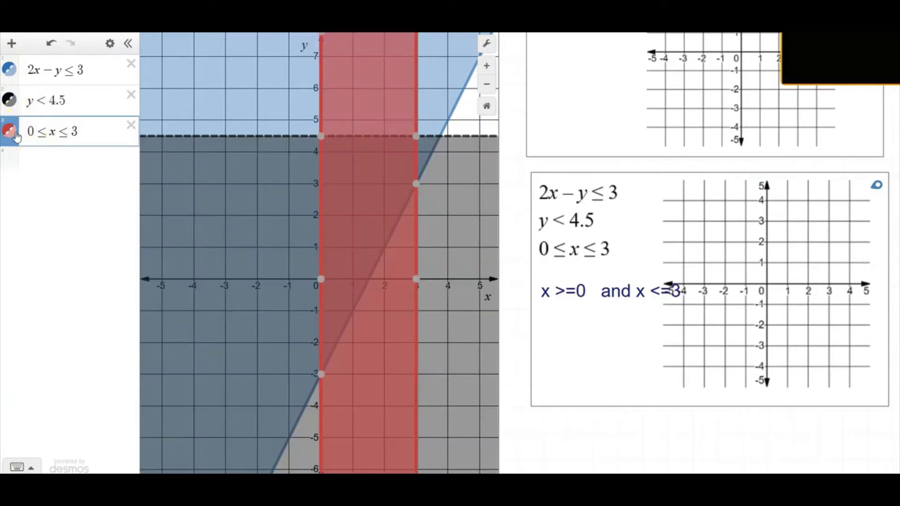
click(25, 140)
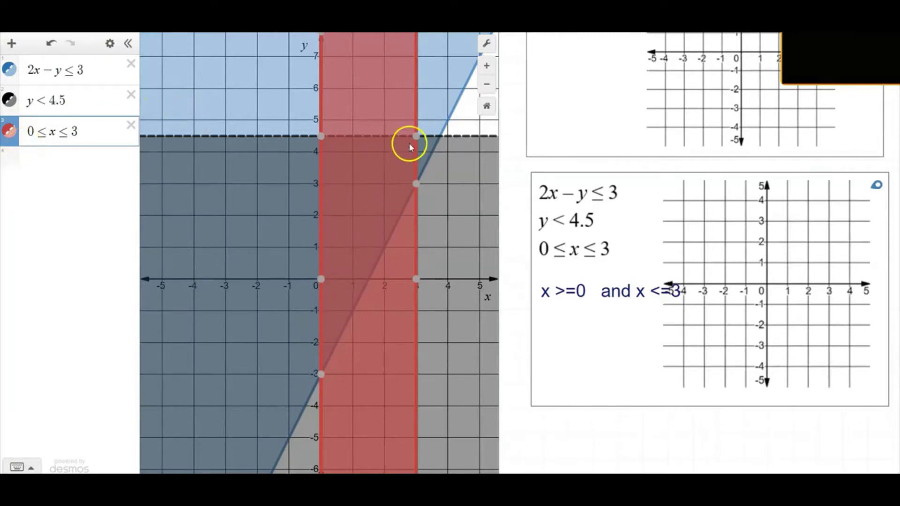
click(53, 153)
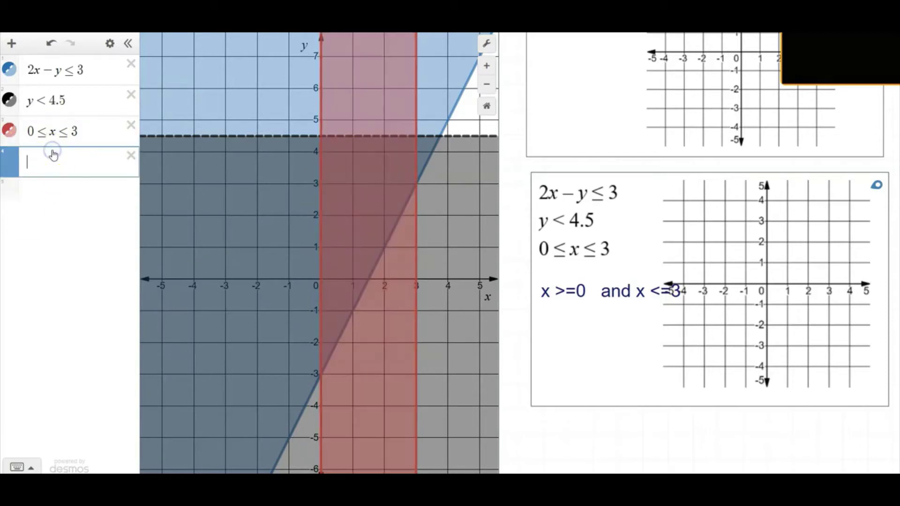
- Enter 2x−y≤3 {y<4.5}{0≤x≤3} as the fourth expression, removing a stray parenthesis
text(2x)
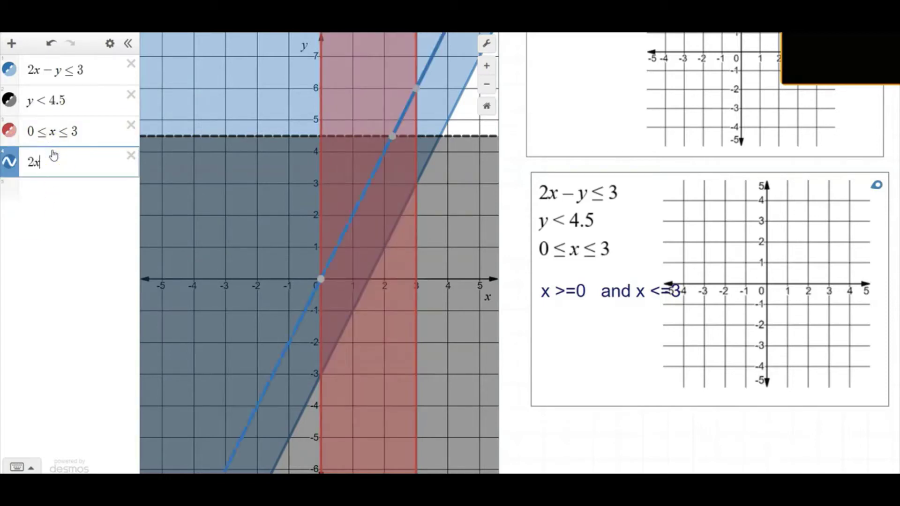
text(-)
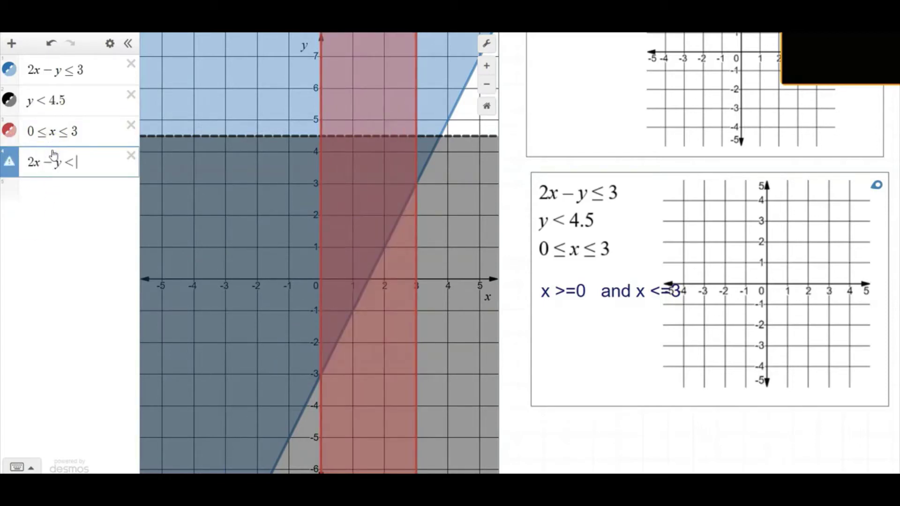
text(y<=3{)
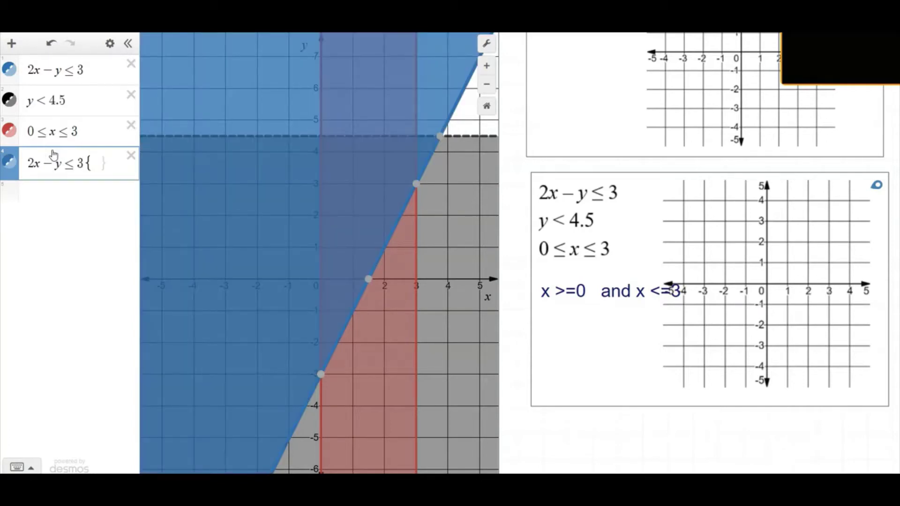
text(y<4.)
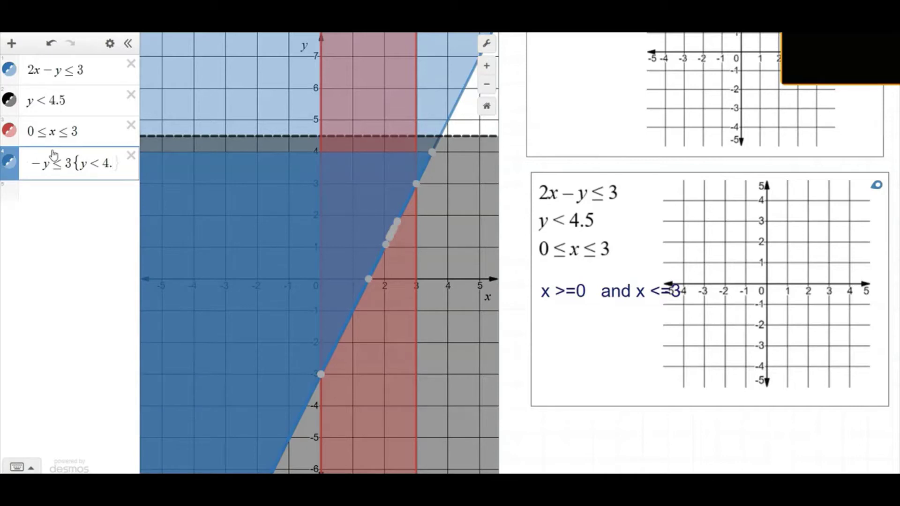
text(5)
key(Right)
text(()
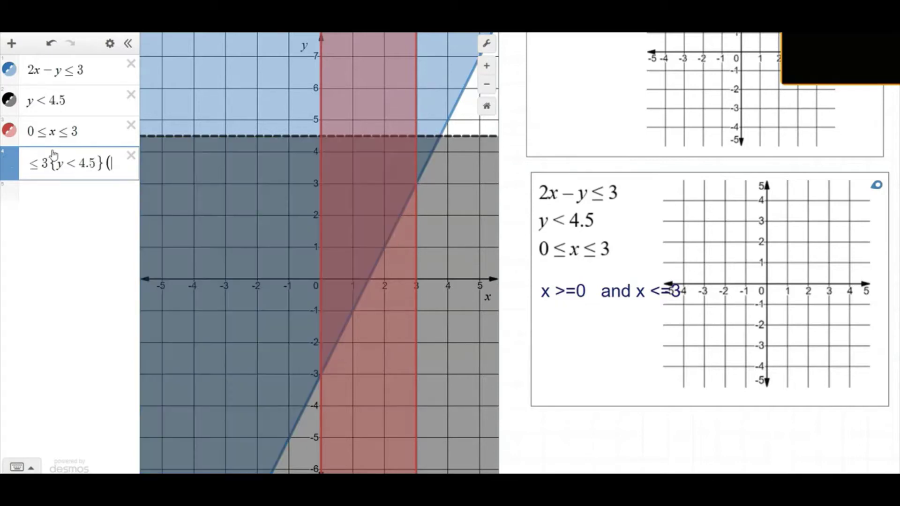
key(BackSpace)
text({)
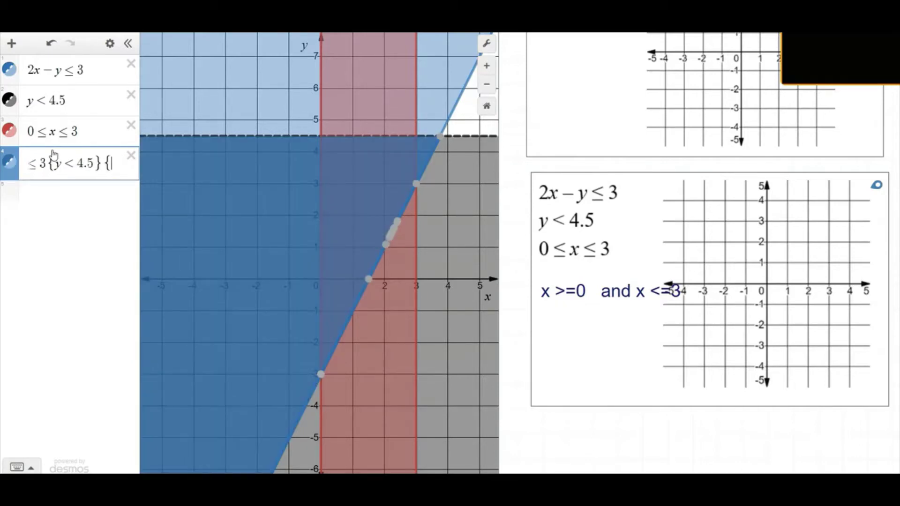
text(0<)
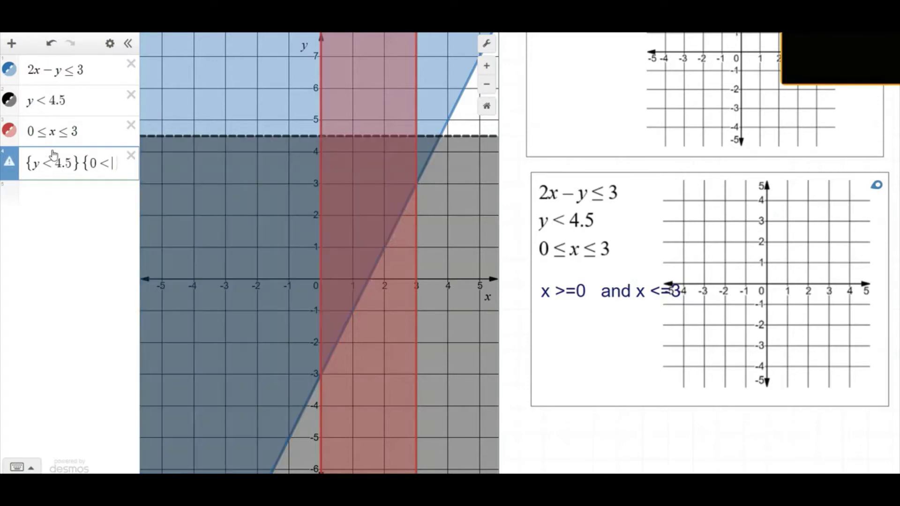
text(x<=3)
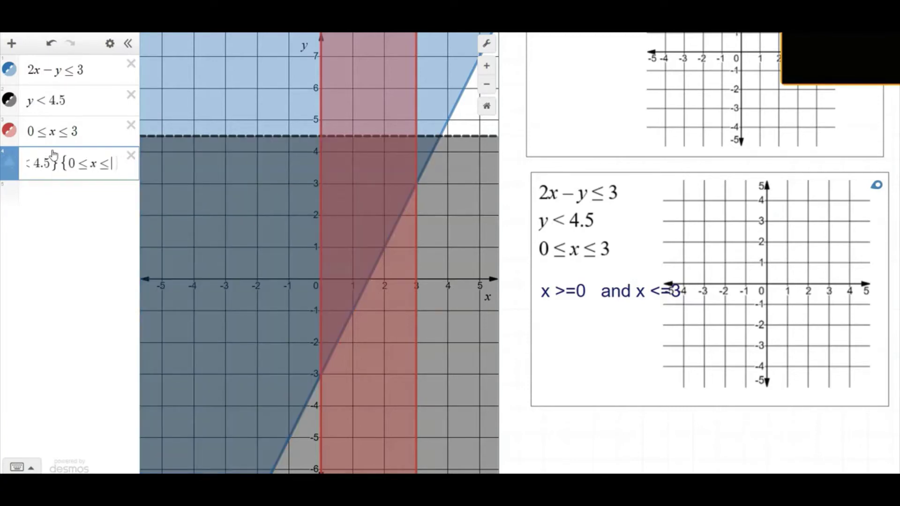
text(})
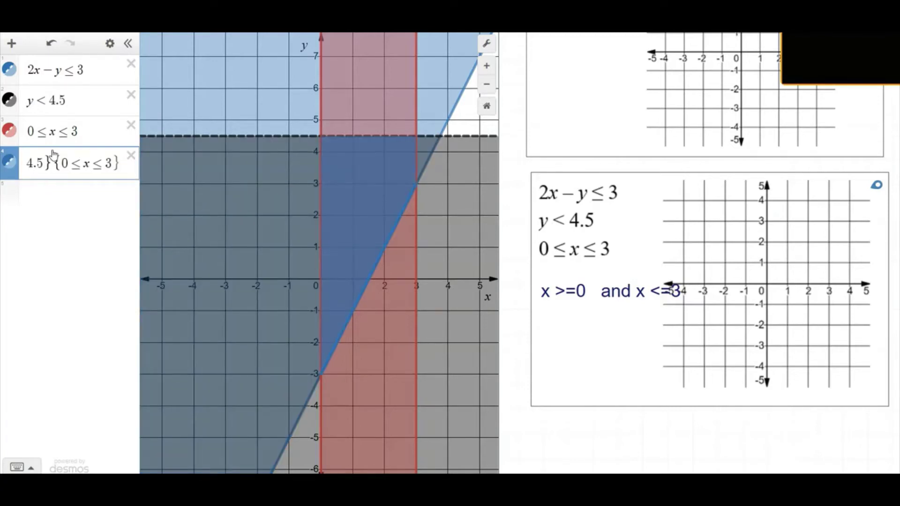
- Hide the fourth expression, then toggle the y<4.5 and 0≤x≤3 shadings off and back on
click(11, 160)
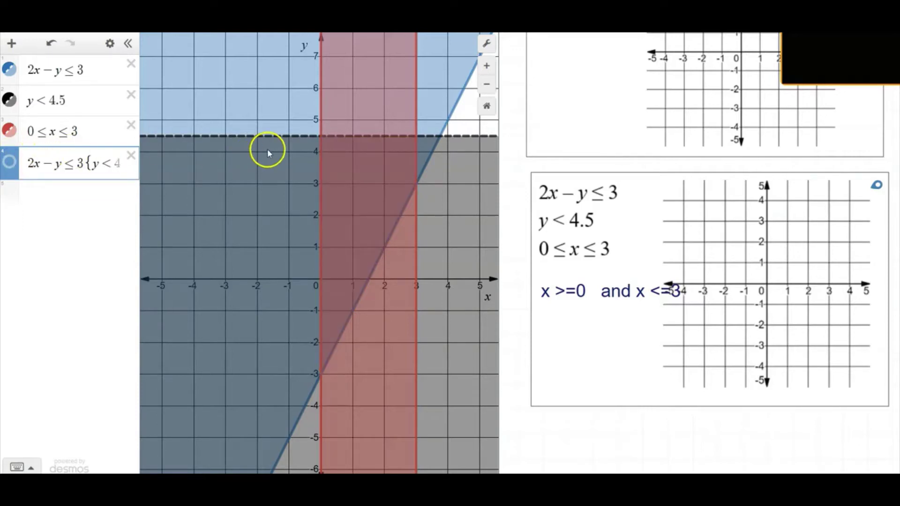
click(9, 130)
click(9, 99)
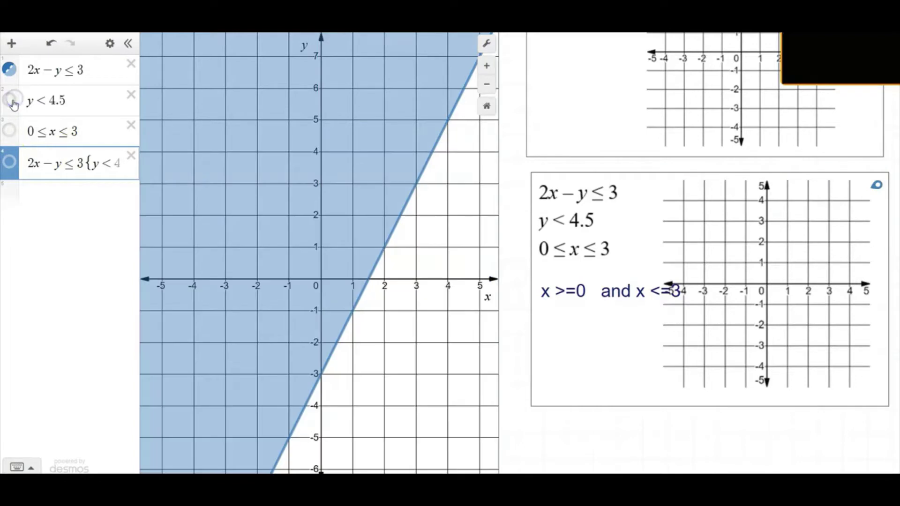
click(9, 103)
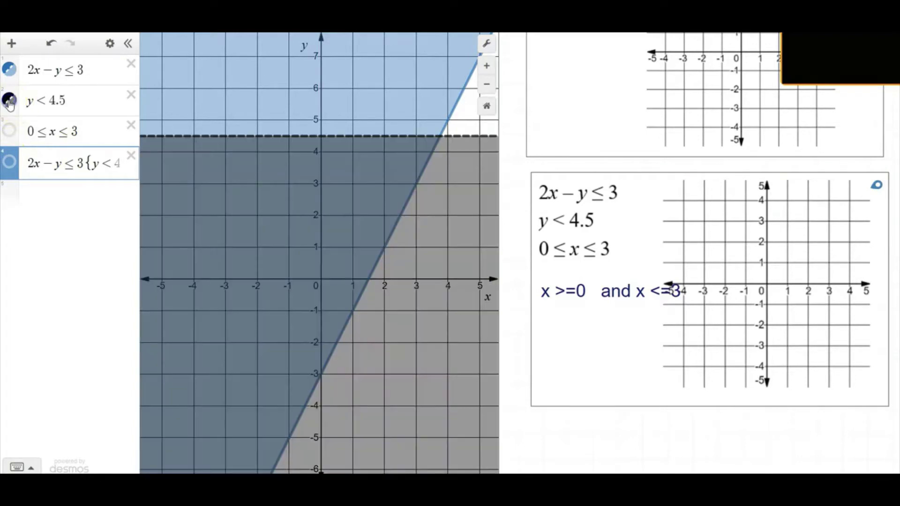
click(9, 130)
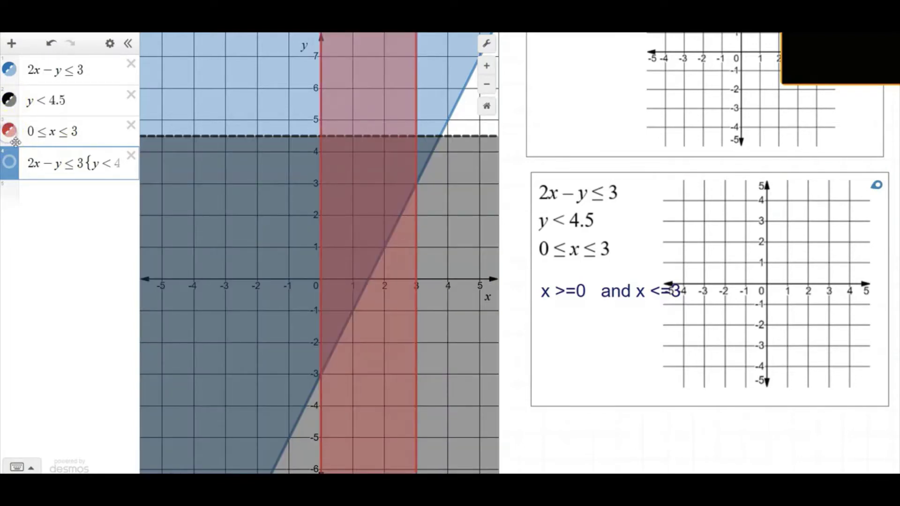